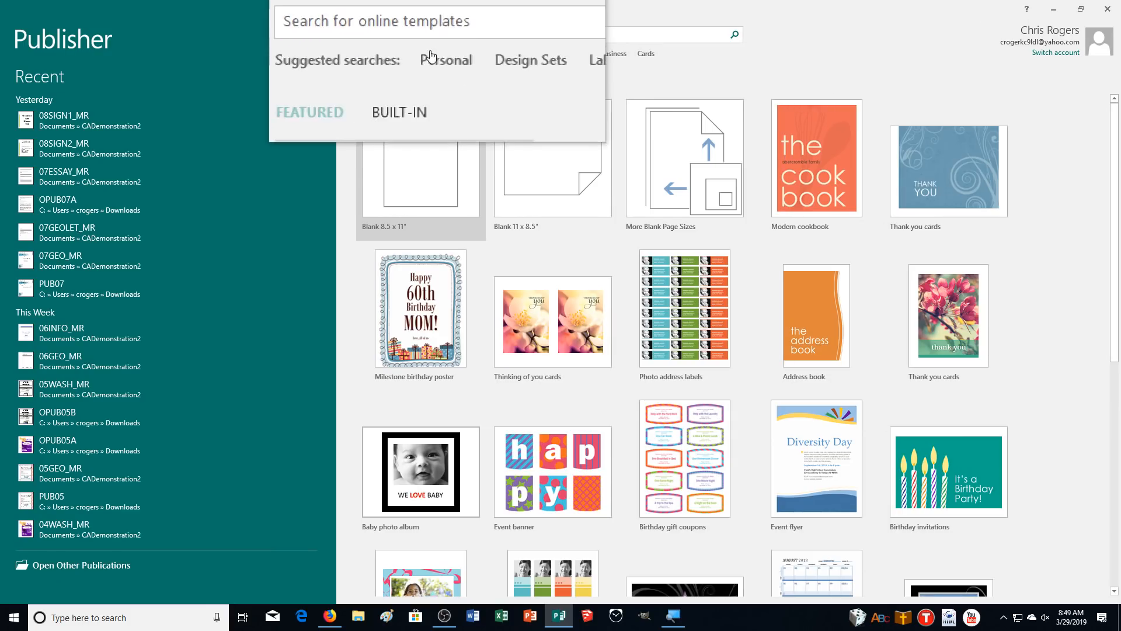
Switch to the built-in template categories and open Quick Publications
left_click(413, 83)
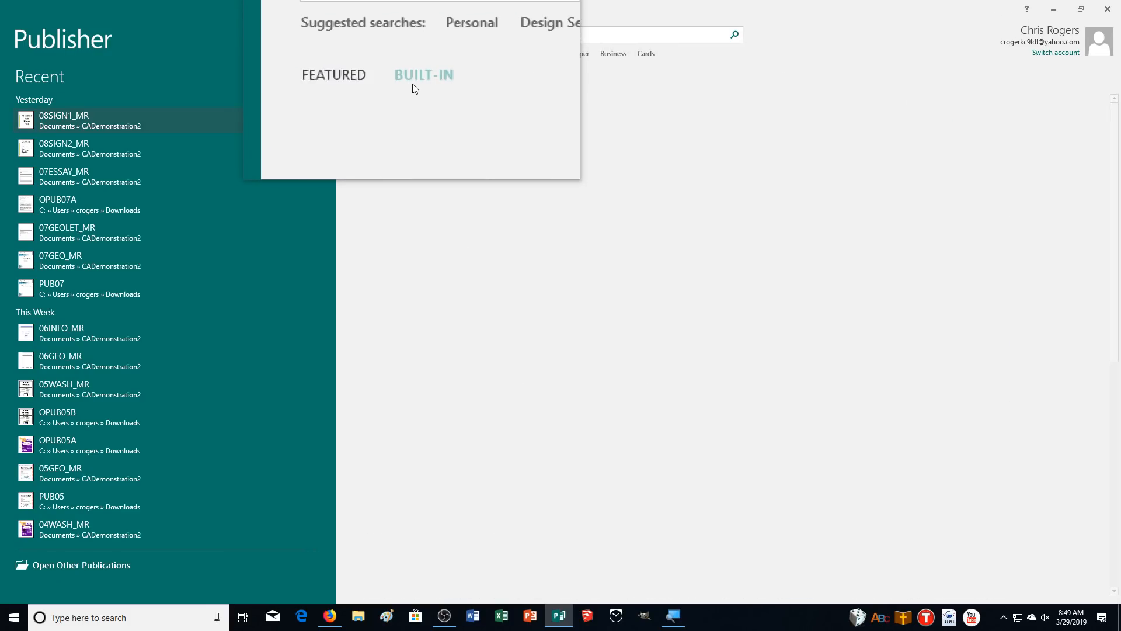
scroll(589, 263, "down", 2)
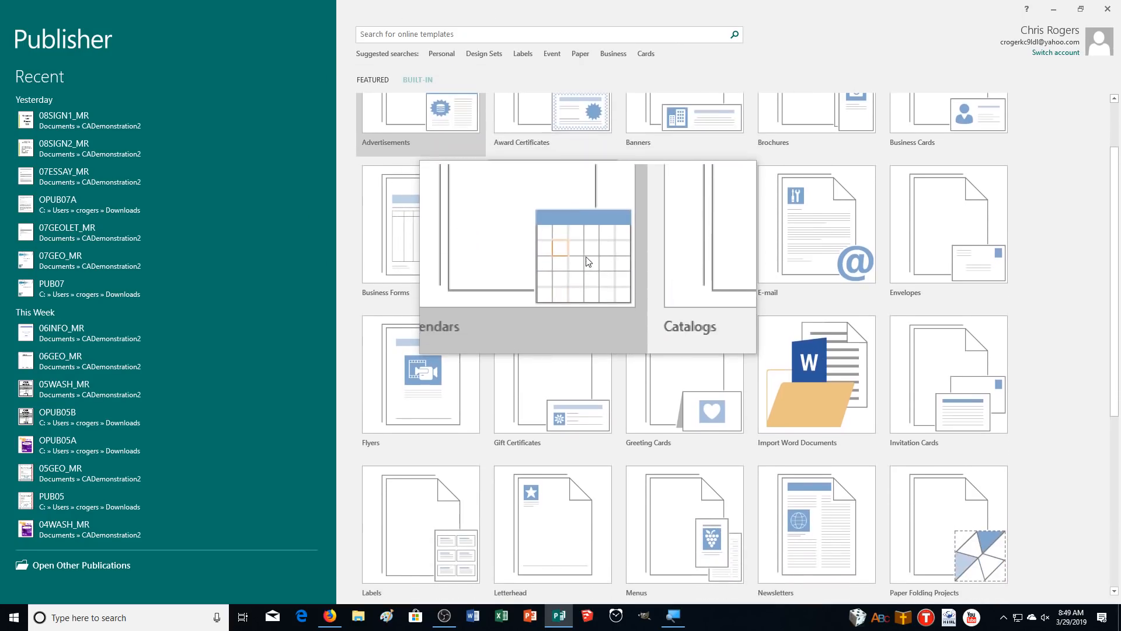
scroll(588, 263, "down", 5)
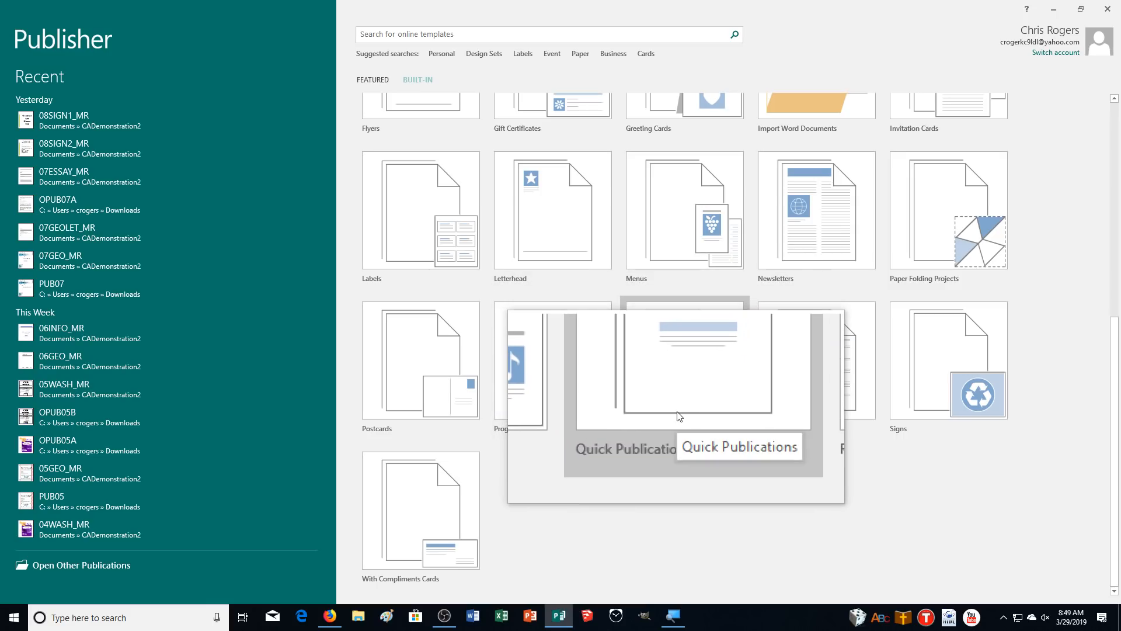
left_click(679, 416)
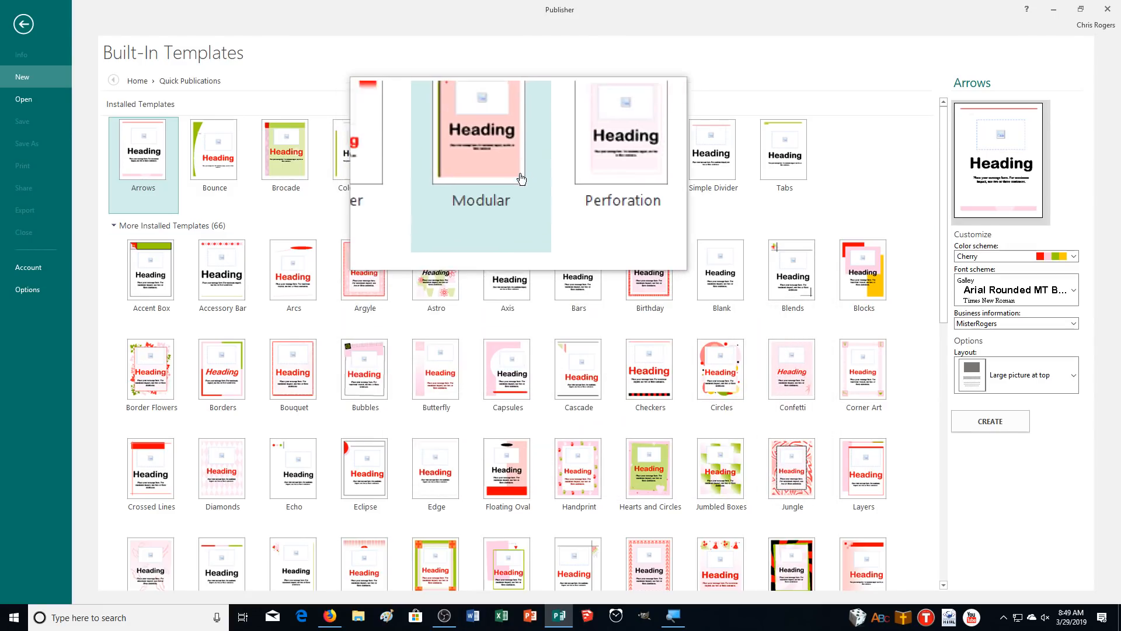
Pick the Perforation template and set its colour scheme to Lagoon
left_click(565, 159)
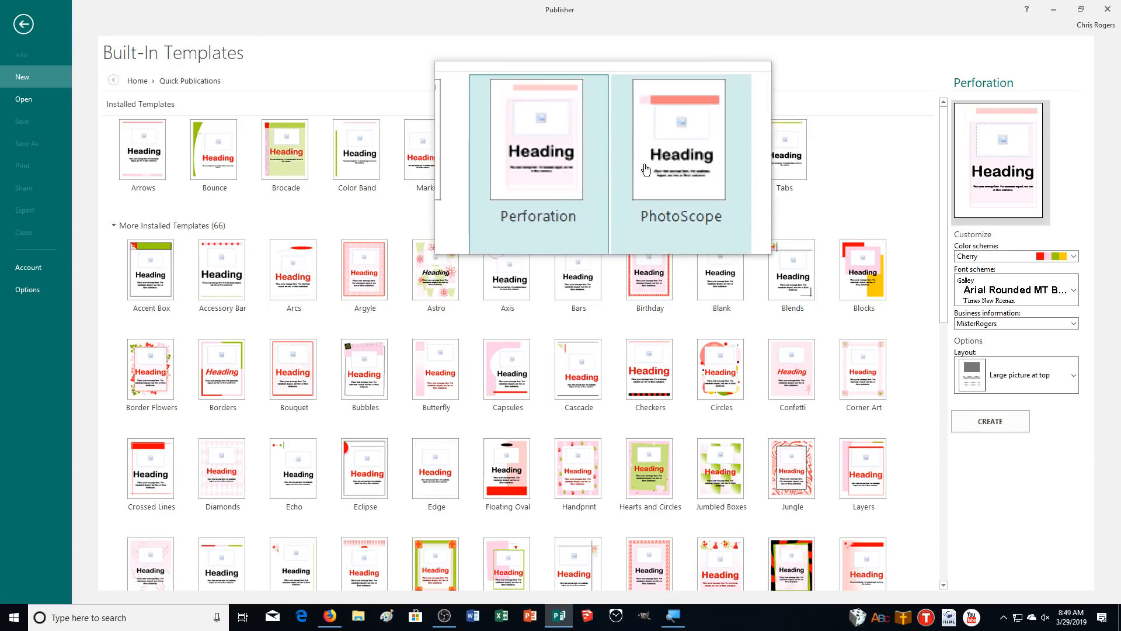
left_click(1016, 264)
scroll(1004, 327, "down", 4)
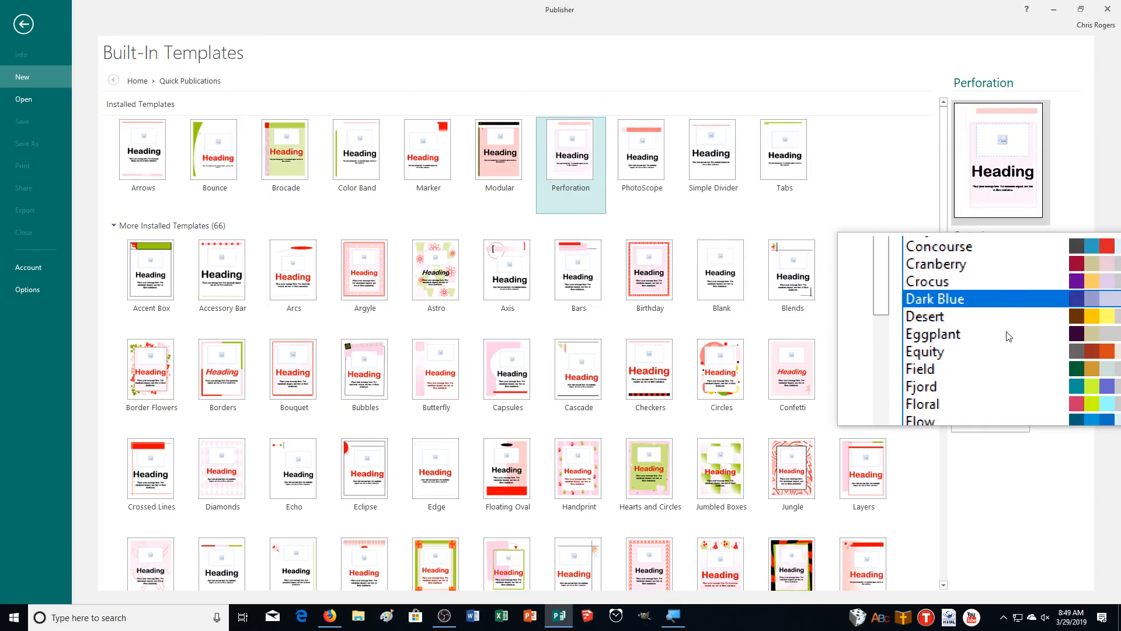
scroll(1009, 336, "down", 3)
scroll(1009, 336, "down", 2)
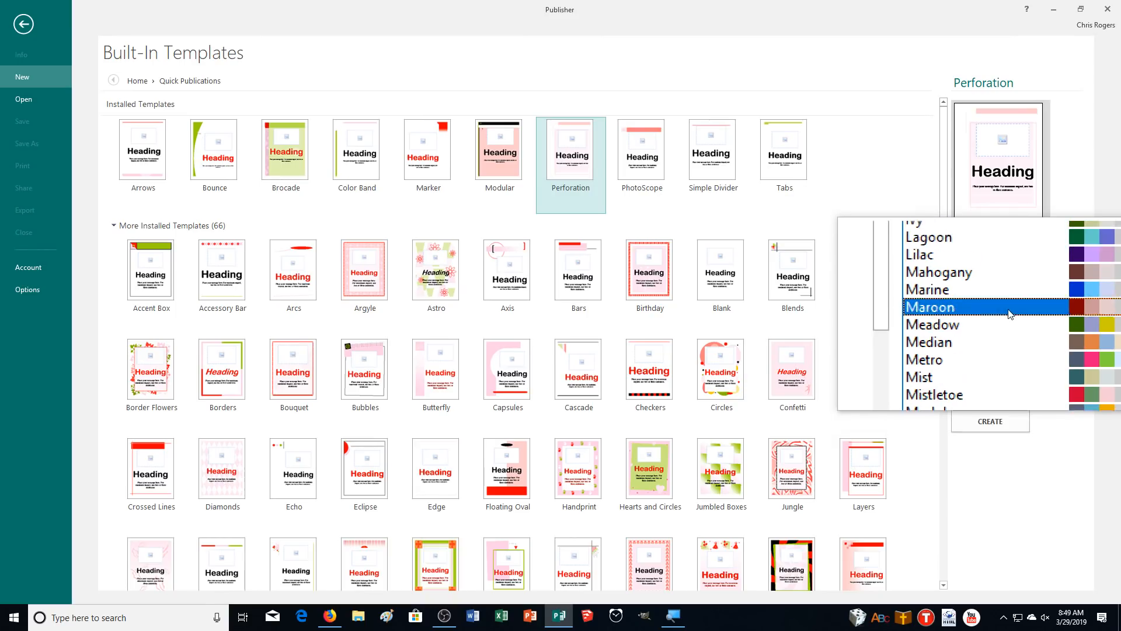
left_click(992, 283)
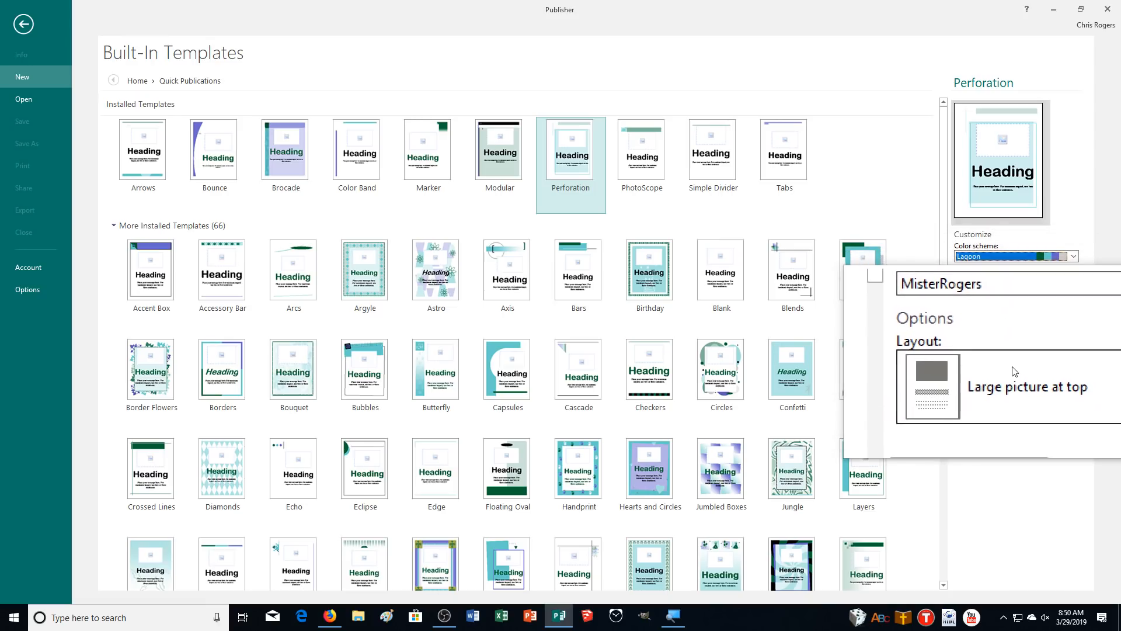
Choose the No picture layout and create the publication
left_click(1013, 372)
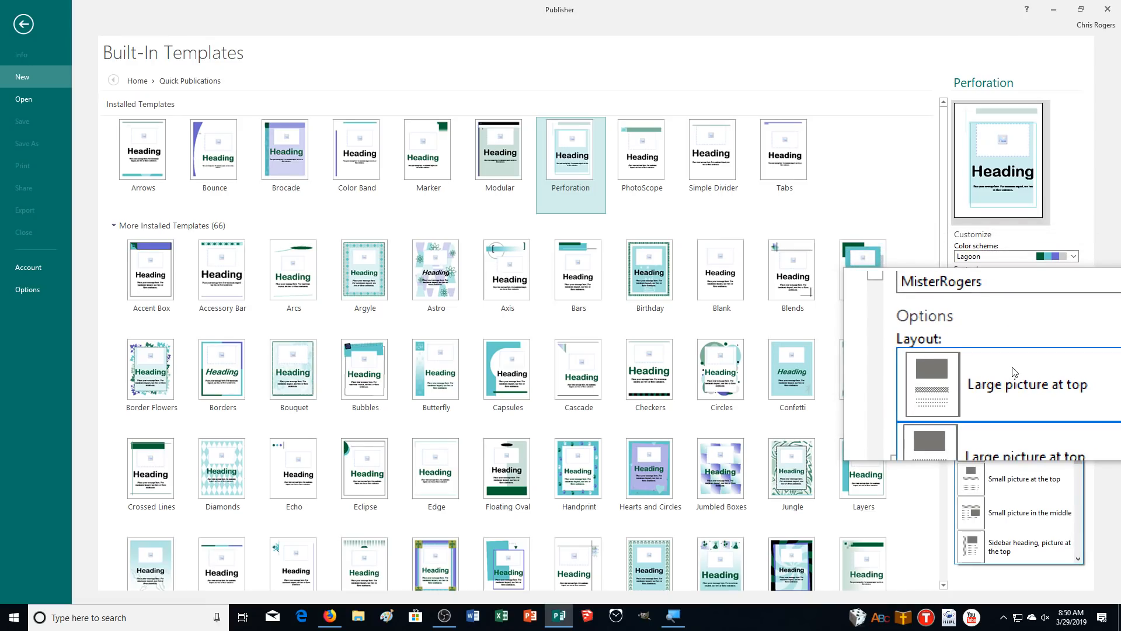
scroll(1006, 447, "down", 2)
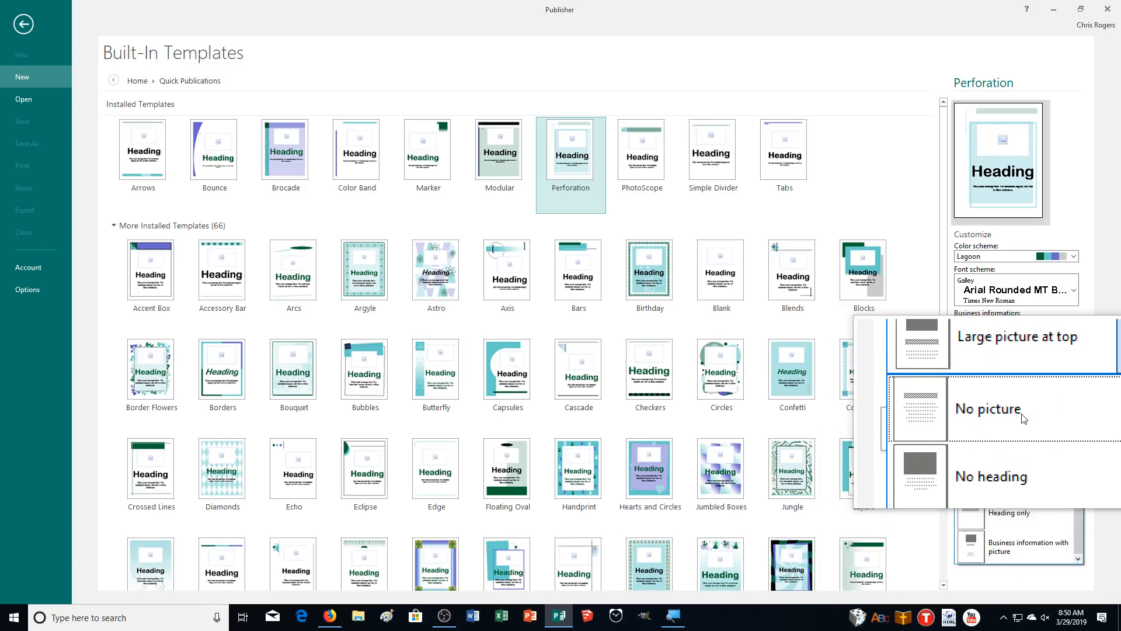
left_click(1021, 416)
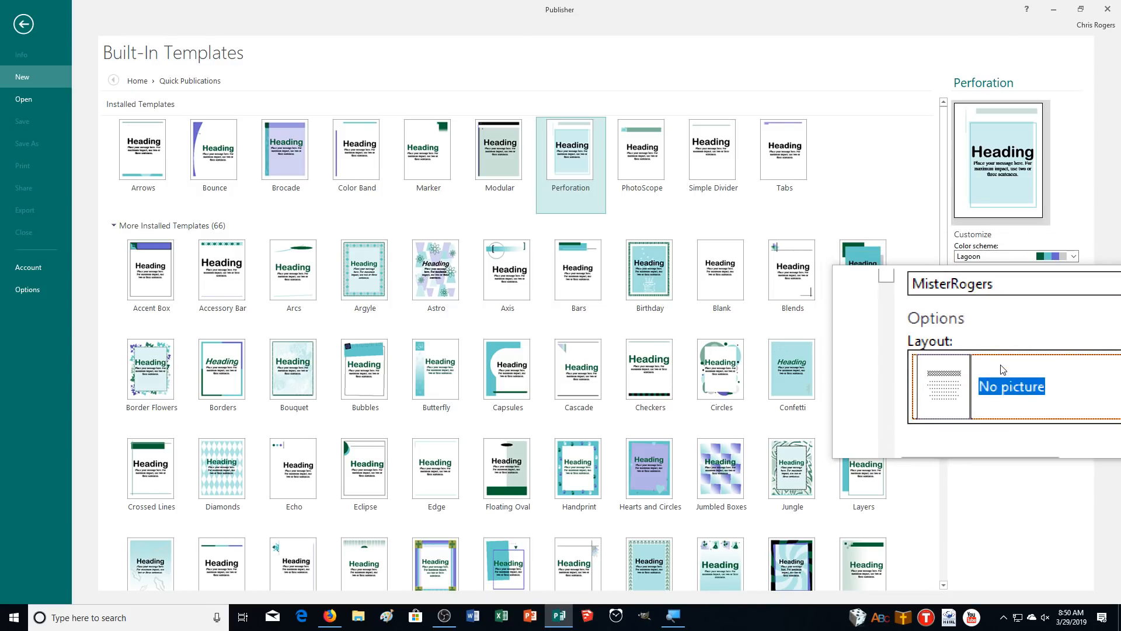
left_click(987, 414)
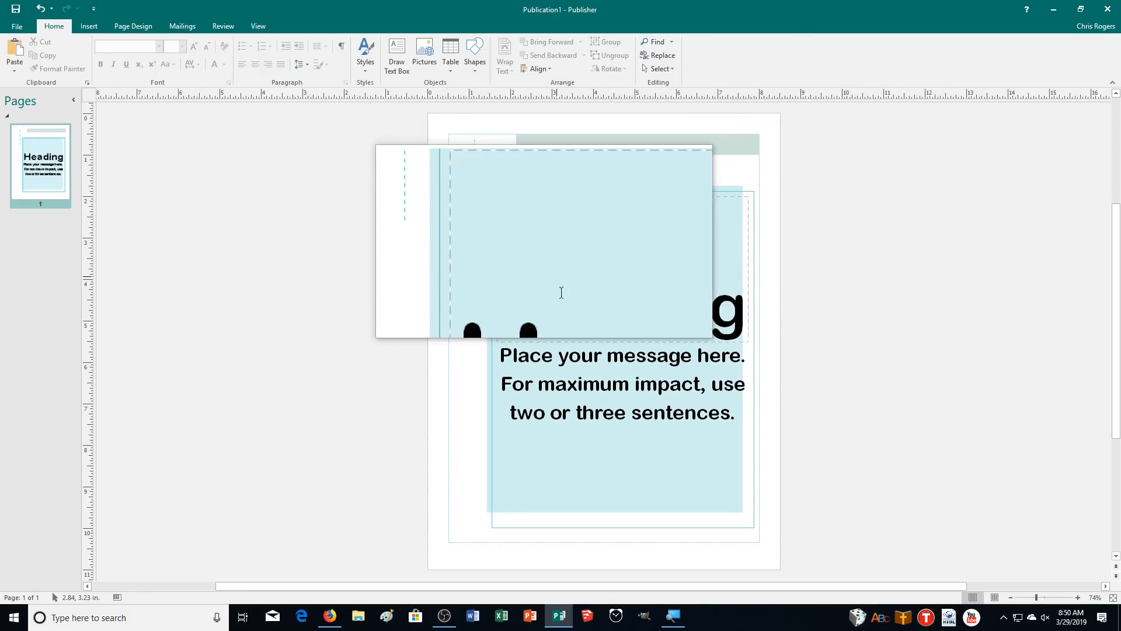
Replace the Heading placeholder with 'Pet Foster Homes Needed!', keep Best Fit, and shorten the title box
double_click(641, 283)
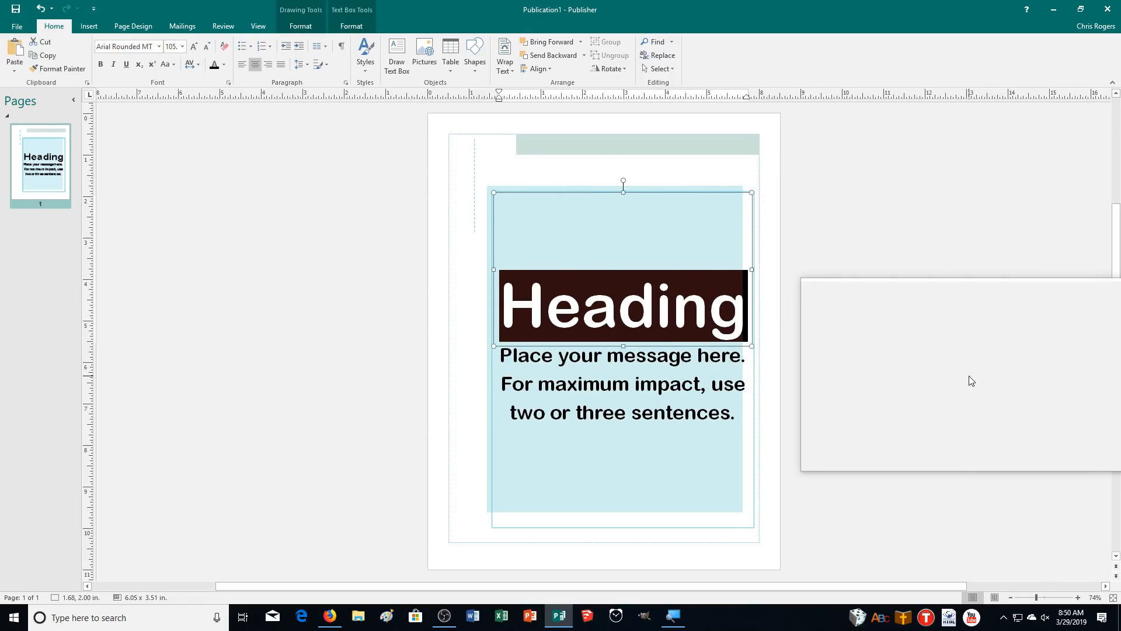
type("P")
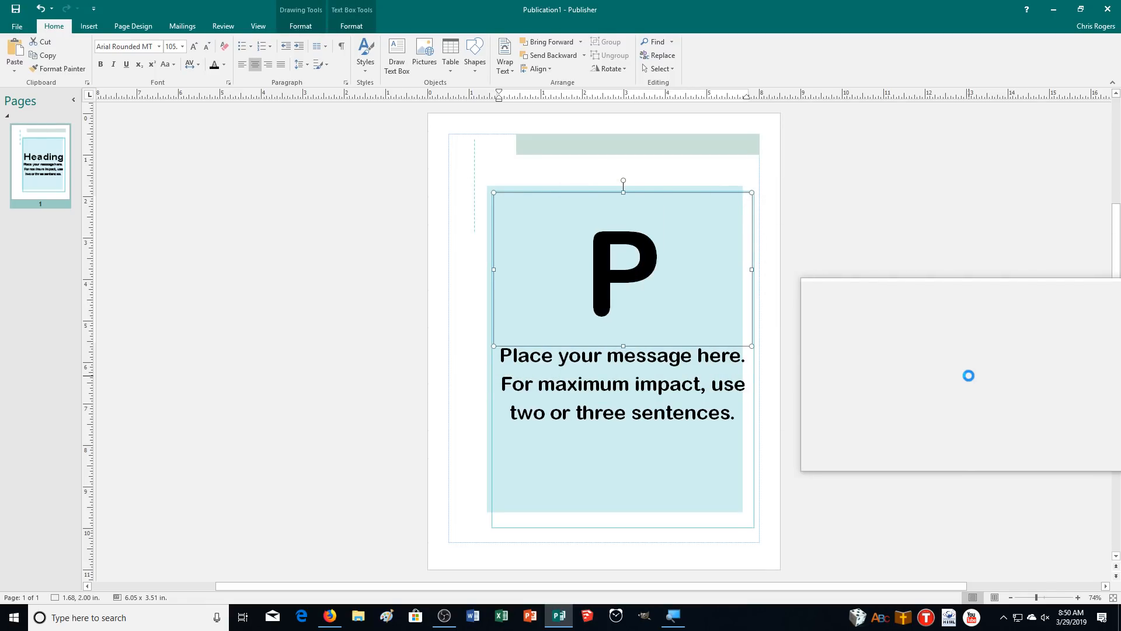
type("et Foster Homes")
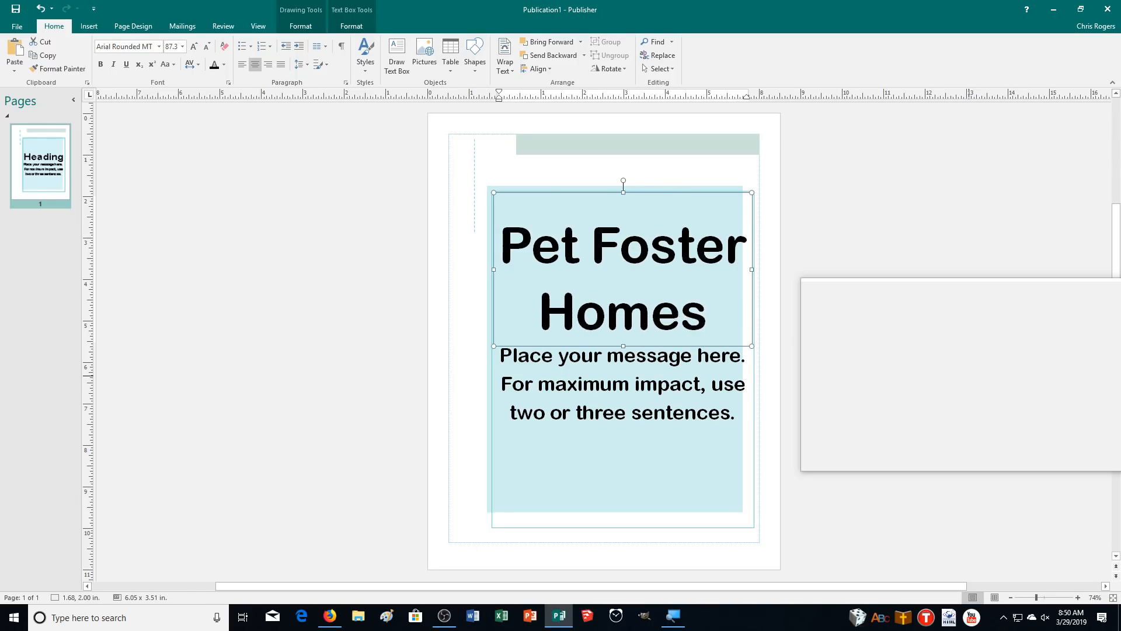
type(" Needed!")
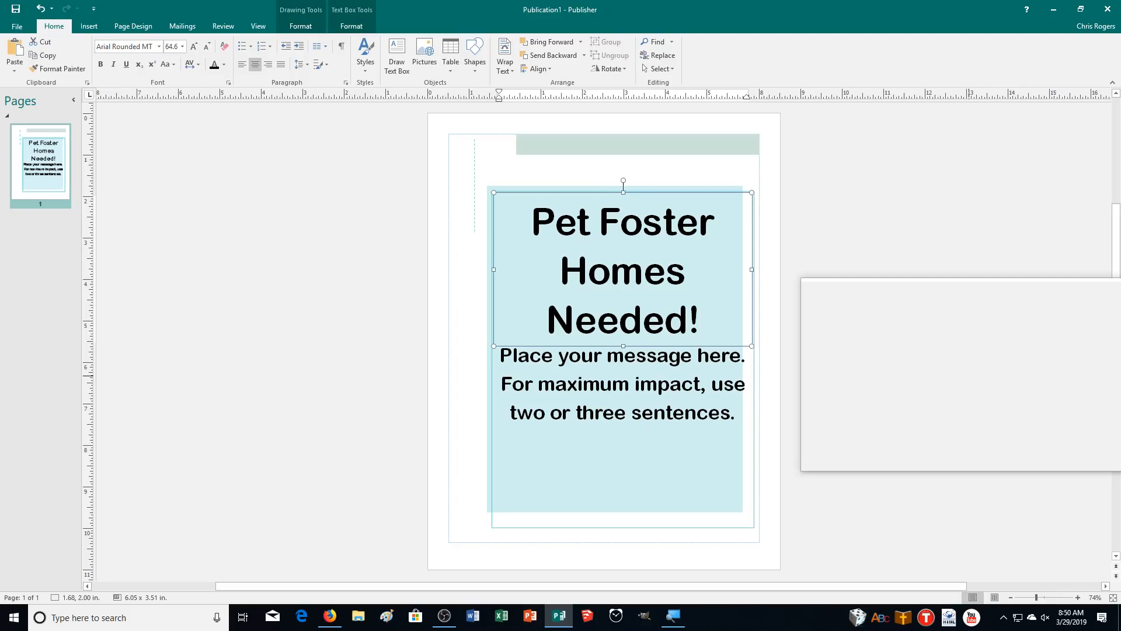
right_click(648, 246)
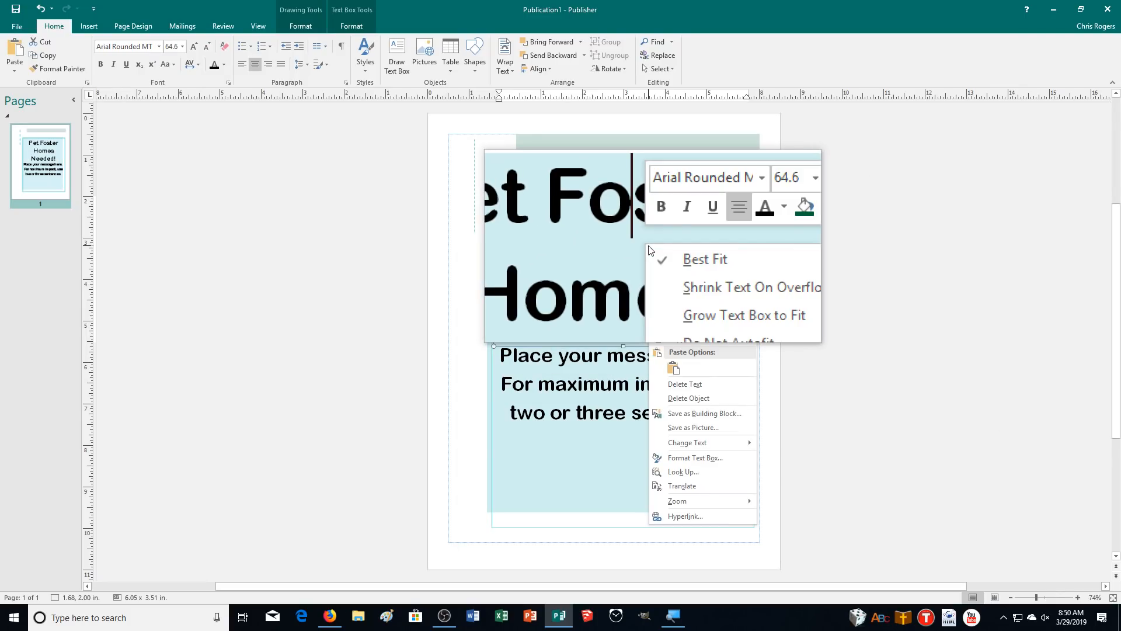
left_click(661, 251)
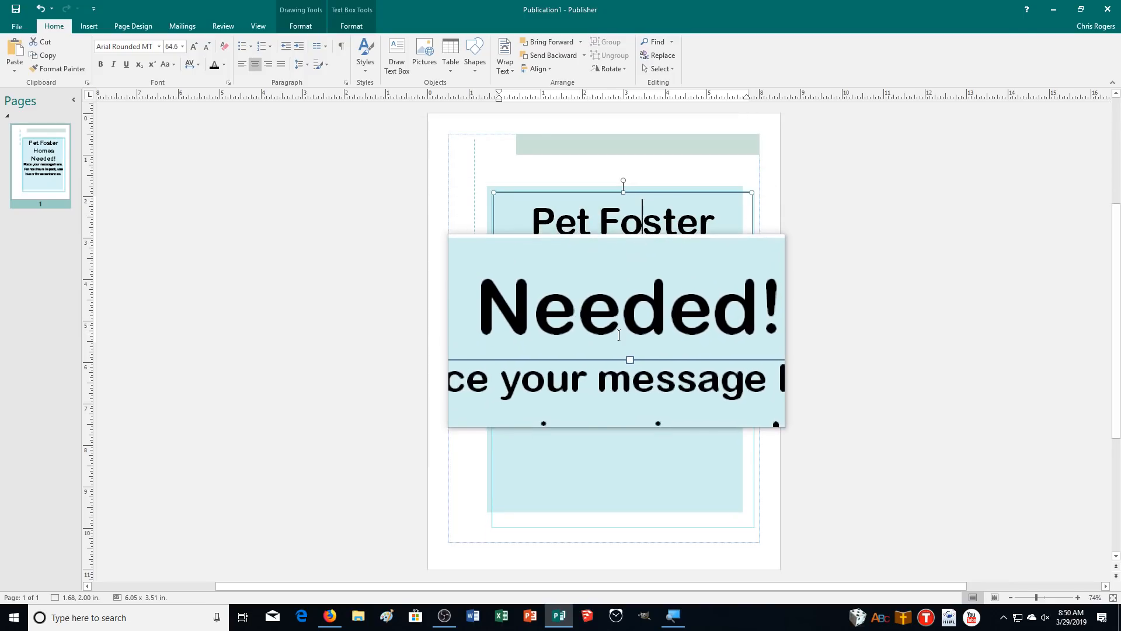
left_click_drag(624, 346, 623, 301)
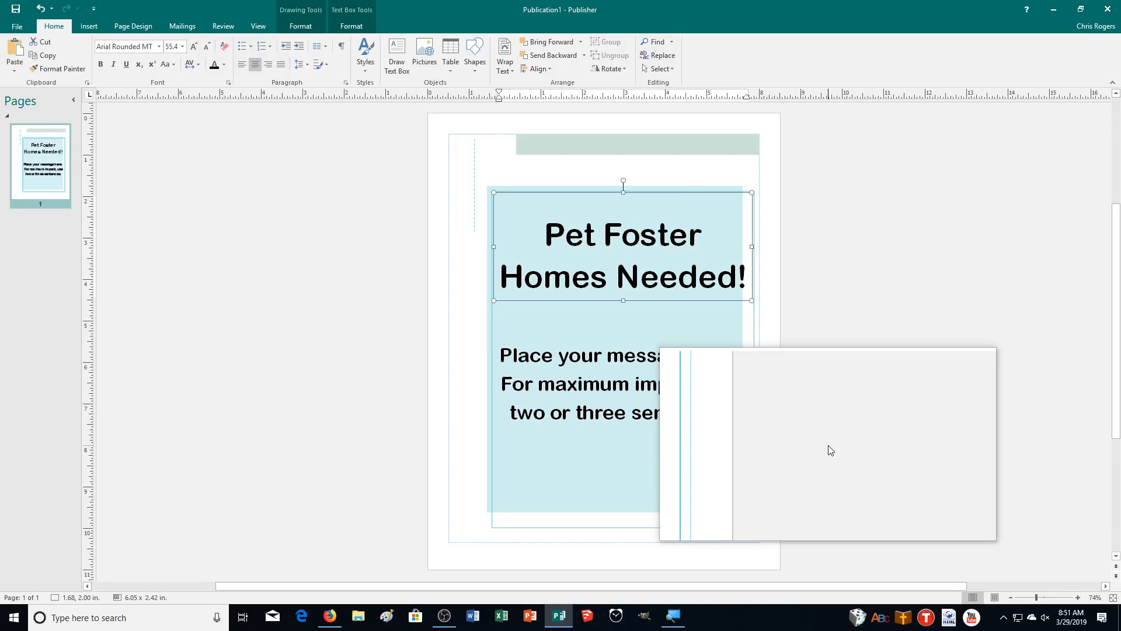
Select the body message box and drag its top edge up to just under the title
left_click(631, 379)
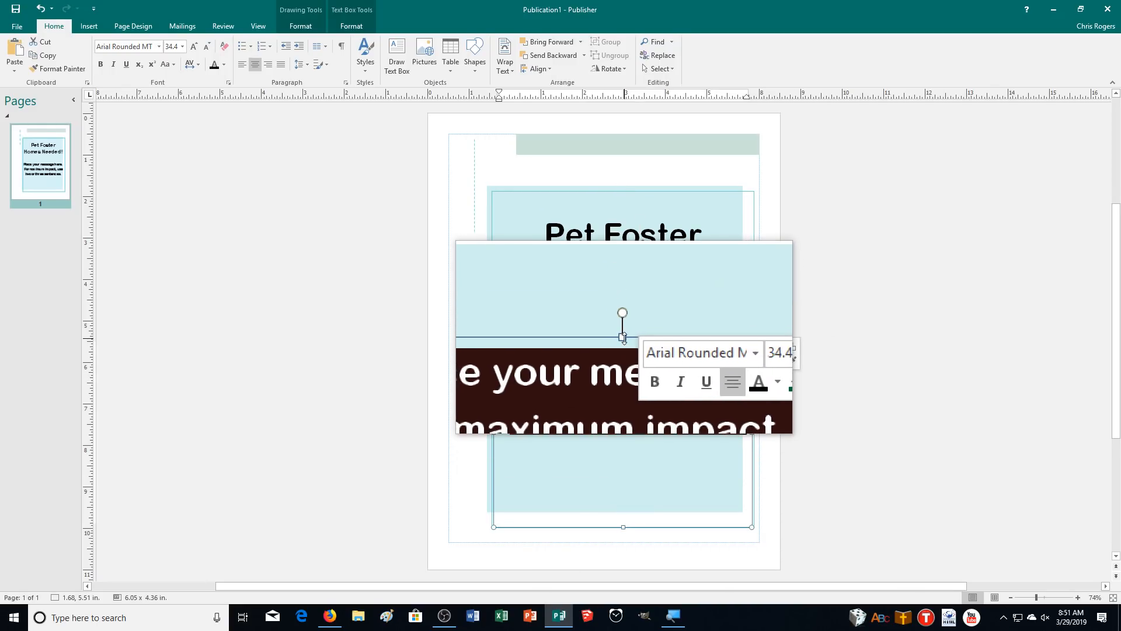
left_click_drag(622, 337, 622, 302)
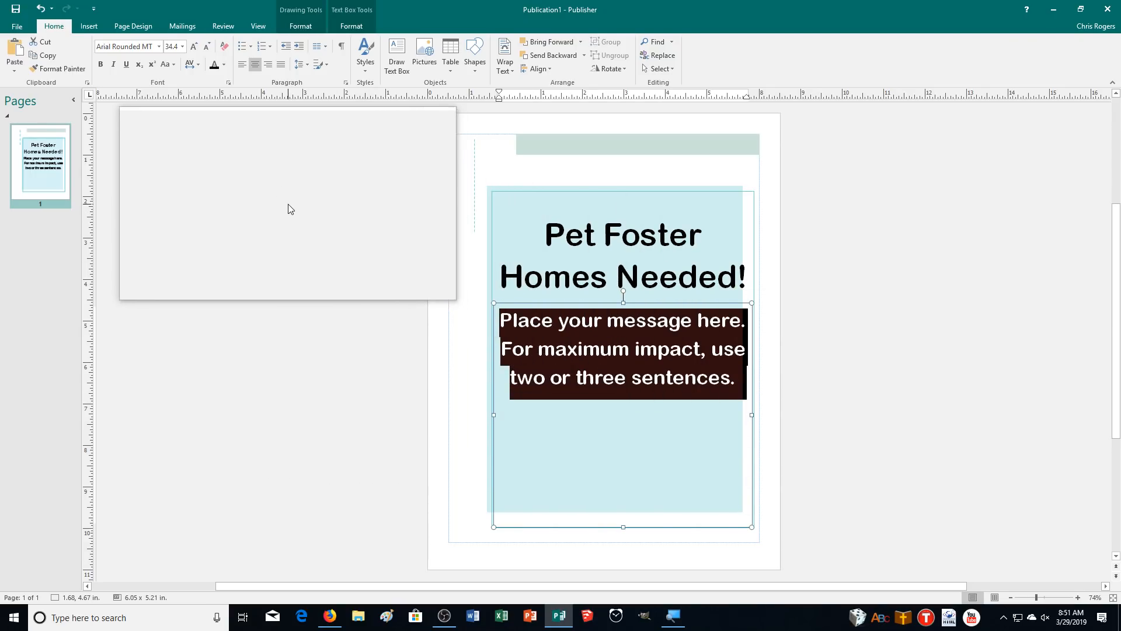
Open the Business Information editor and delete the first unwanted set
left_click(89, 25)
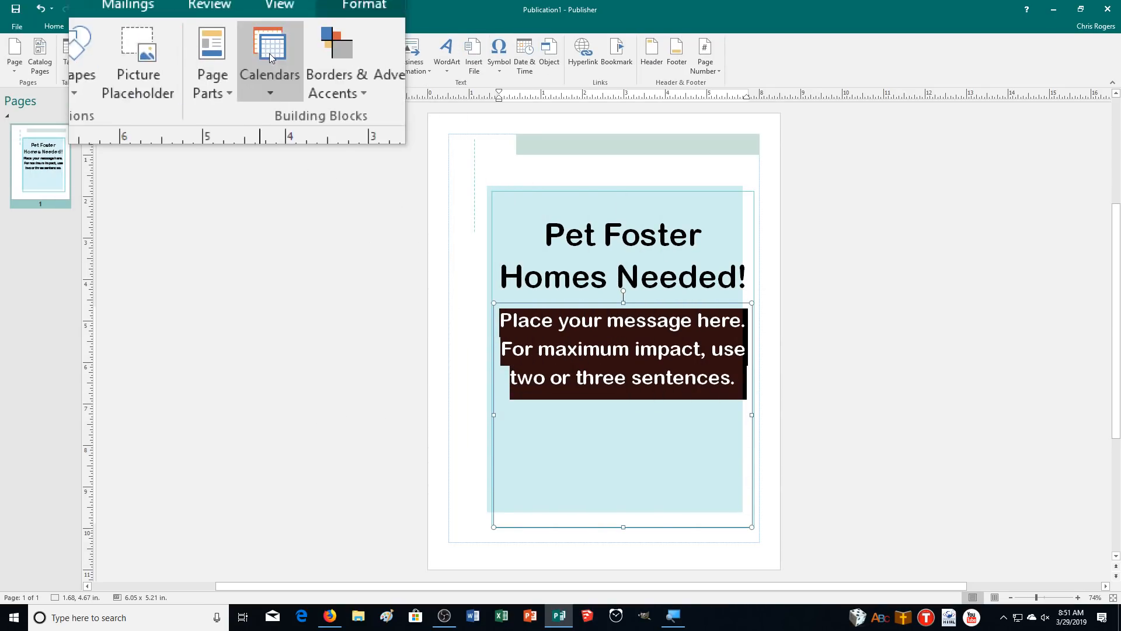
left_click(408, 65)
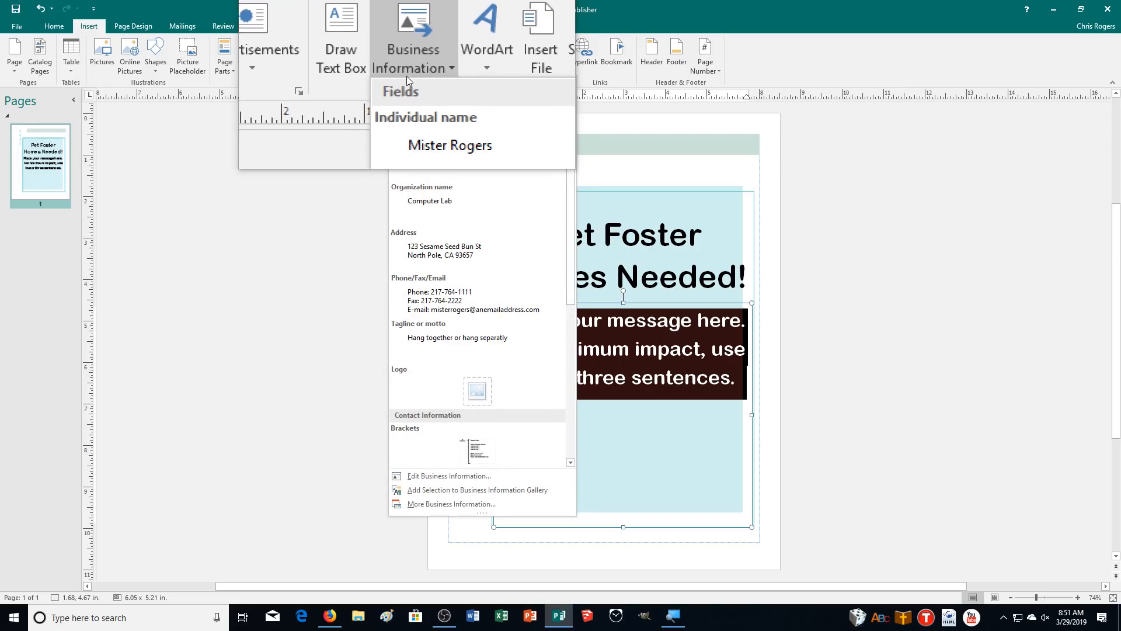
left_click(460, 475)
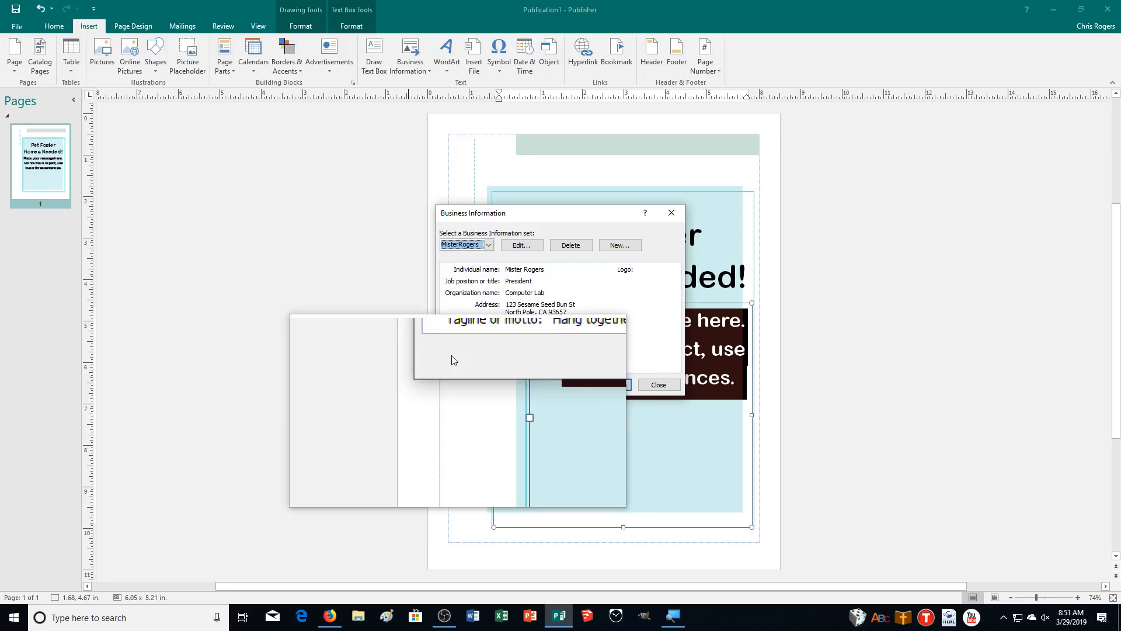
left_click(483, 250)
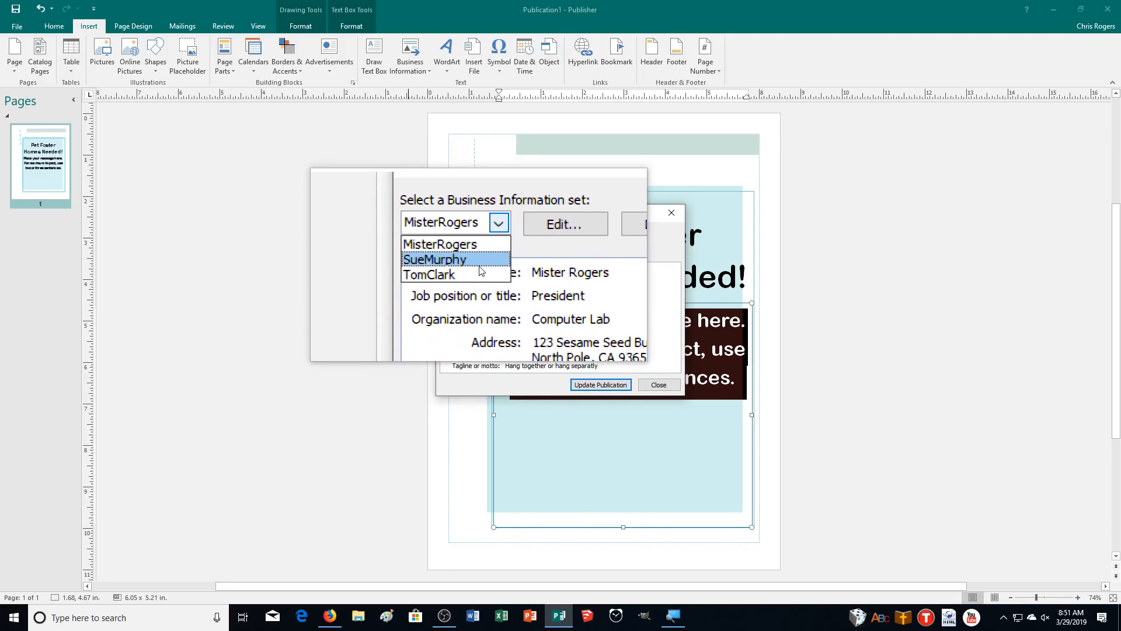
left_click(465, 261)
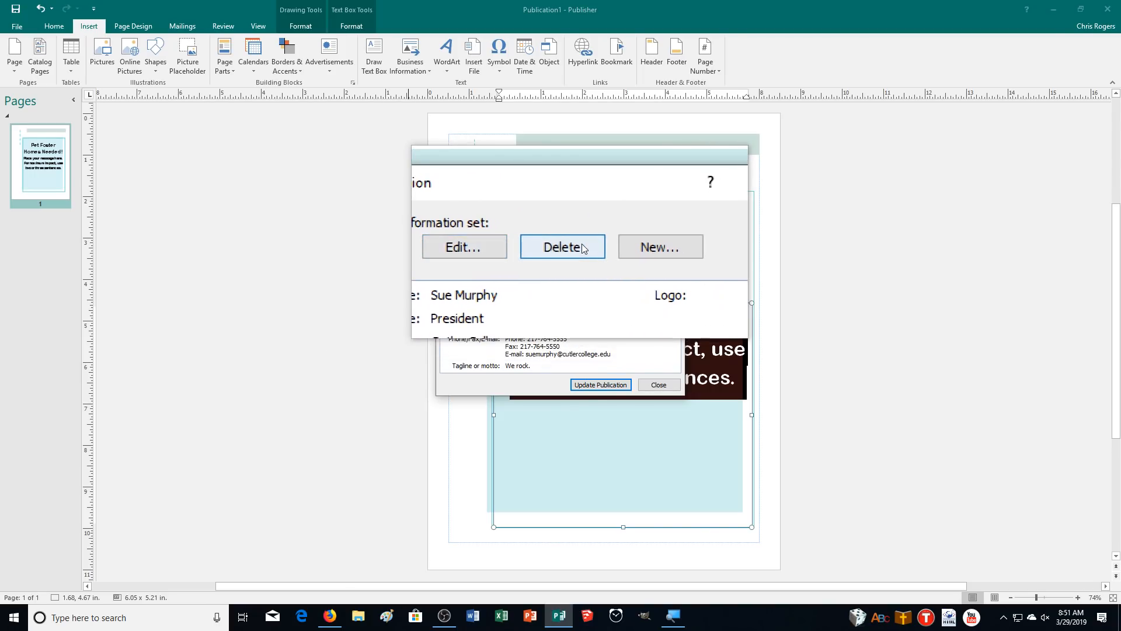
left_click(569, 245)
left_click(550, 340)
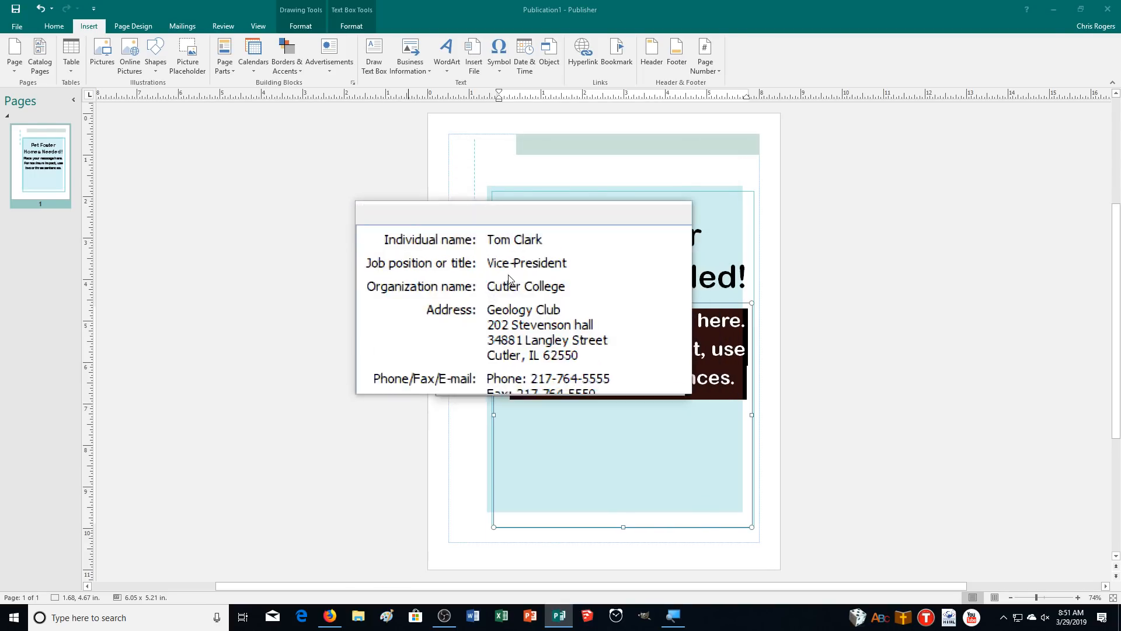
Delete the second old set and confirm only one set remains
left_click(473, 248)
left_click(461, 282)
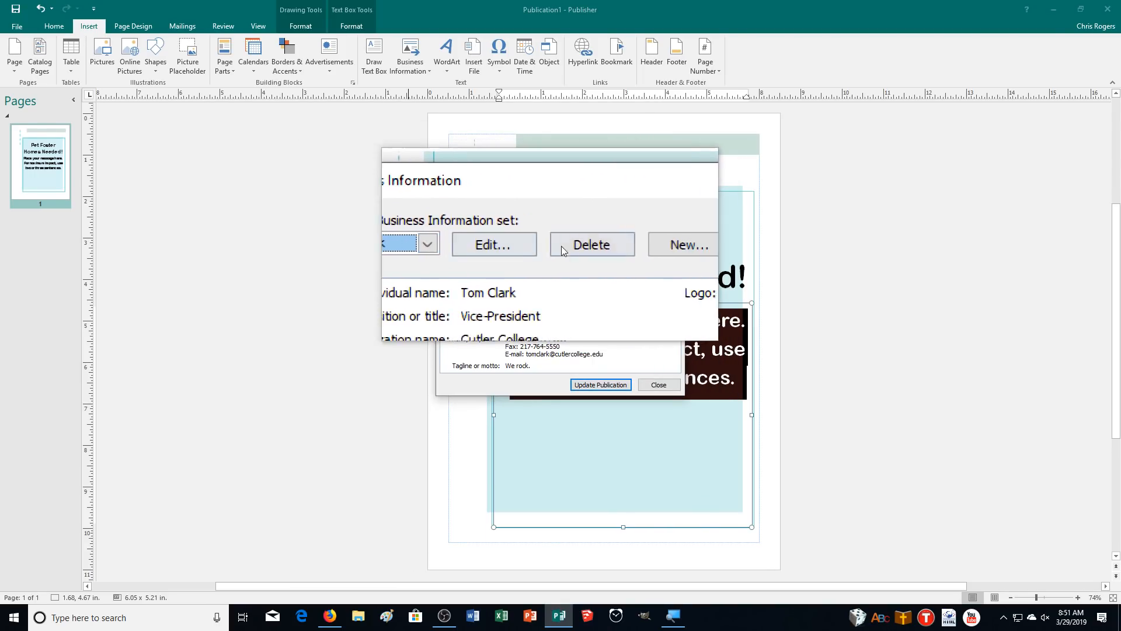
left_click(570, 245)
left_click(552, 343)
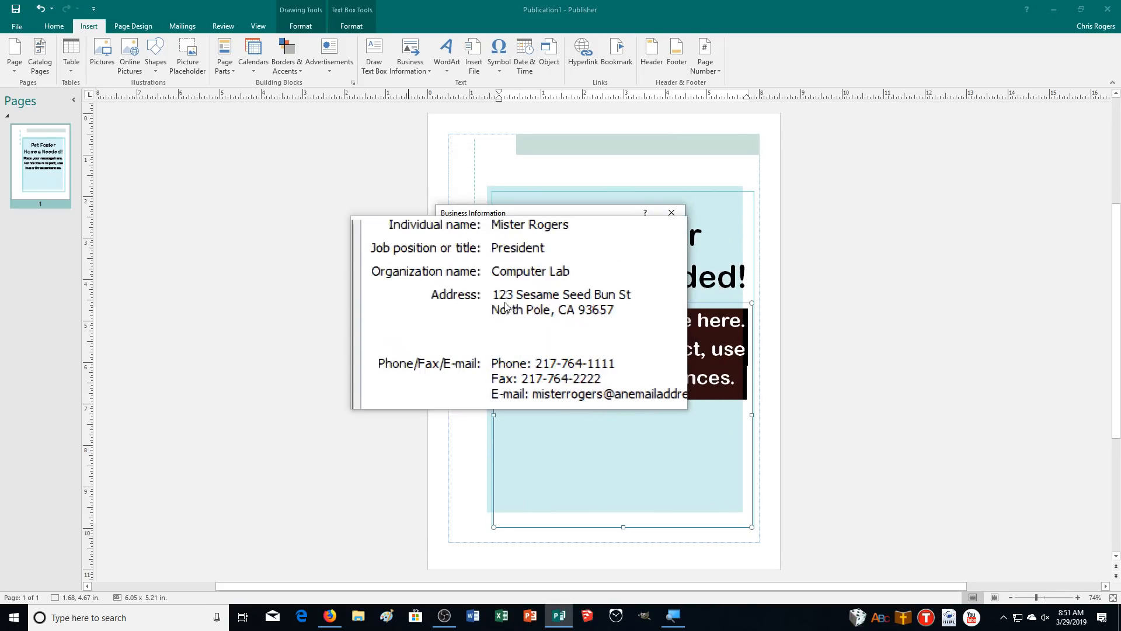
left_click(467, 247)
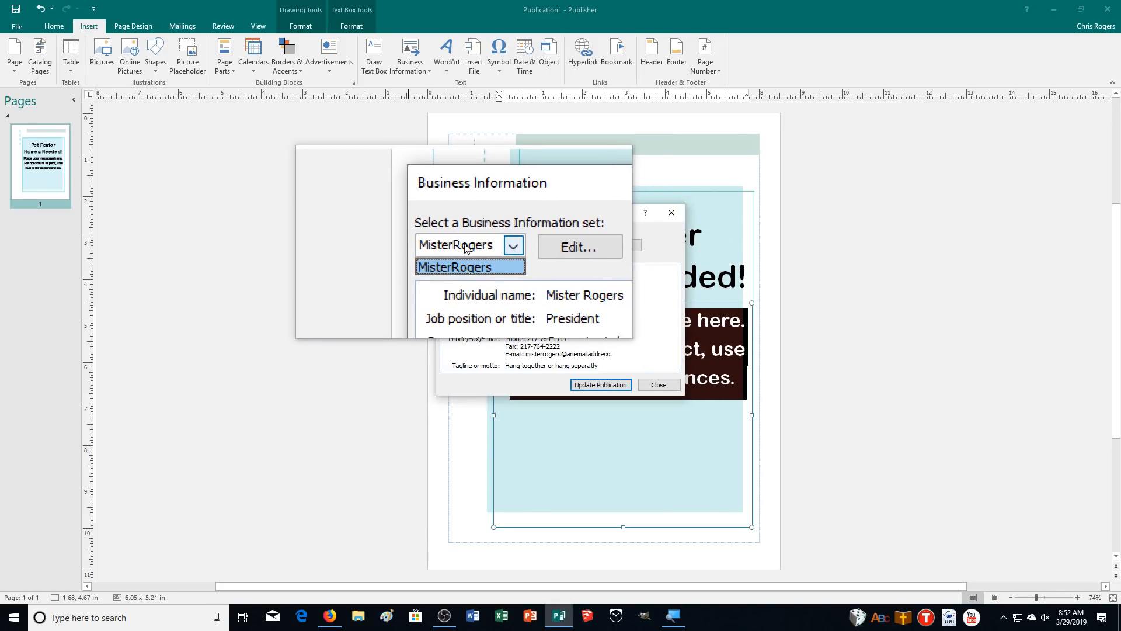
left_click(466, 248)
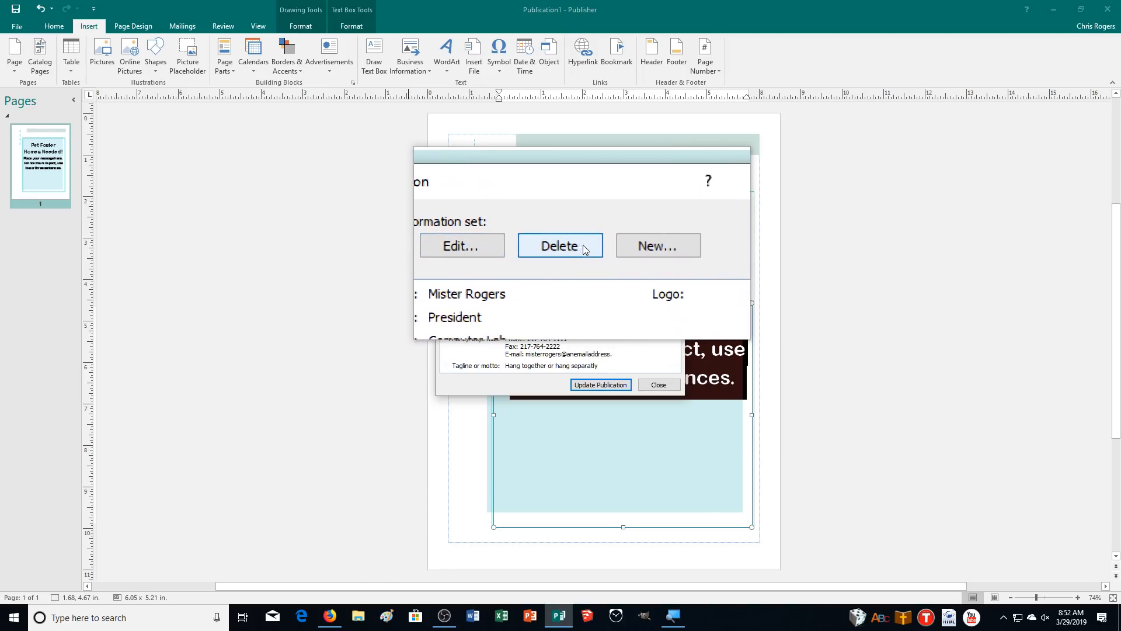
Start a new set and enter the individual's name, Volunteer Coordinator title and Pet Rescue organization
left_click(659, 246)
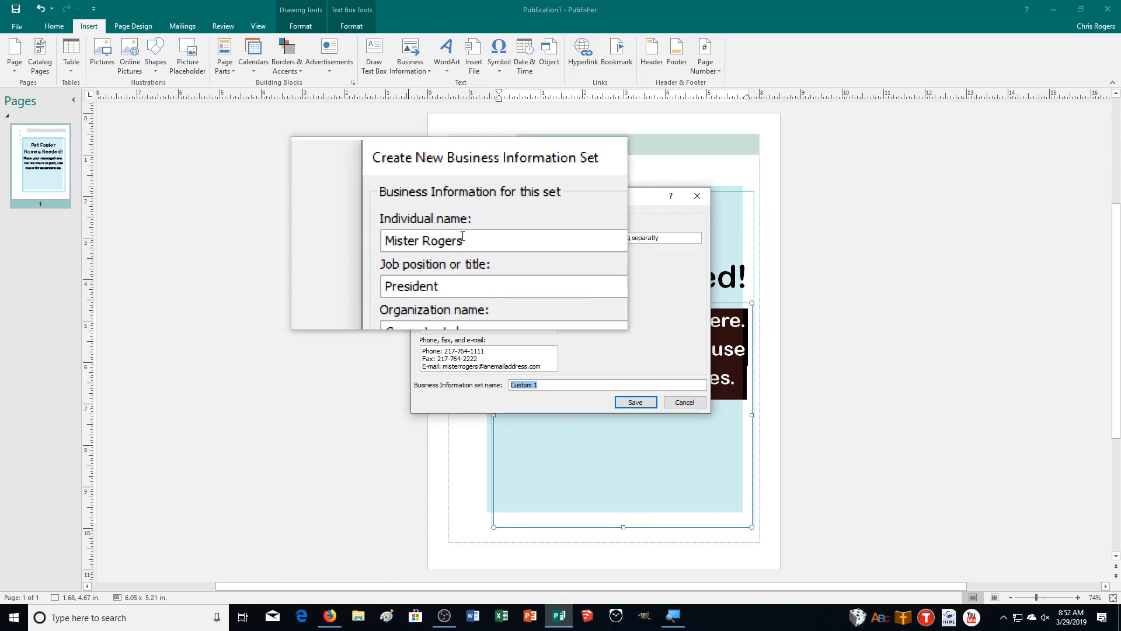
left_click_drag(470, 239, 387, 243)
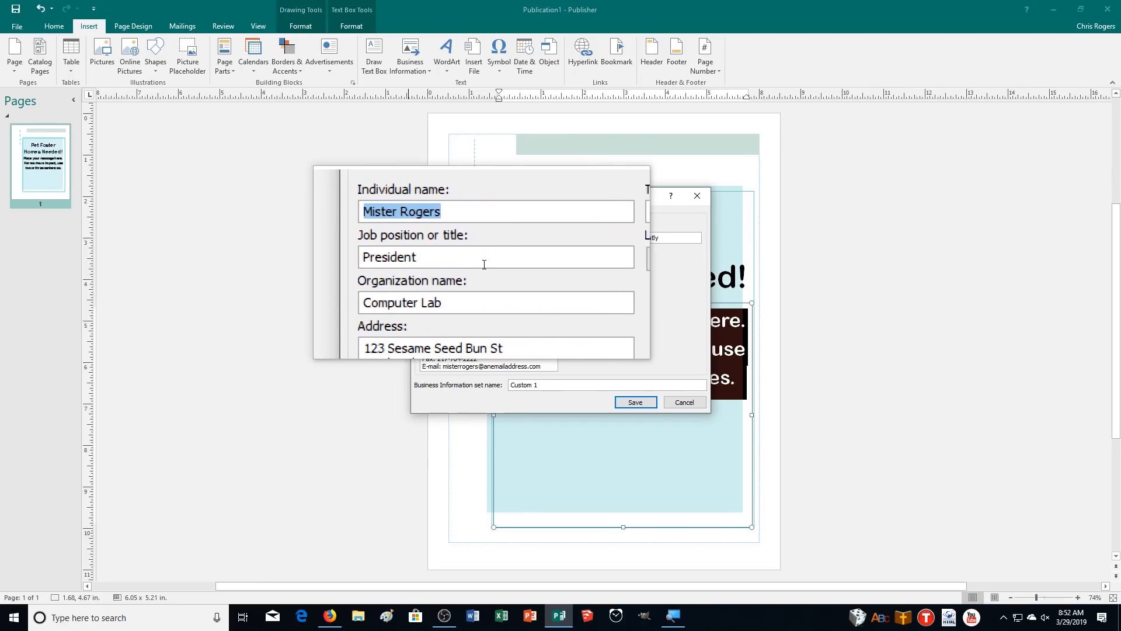
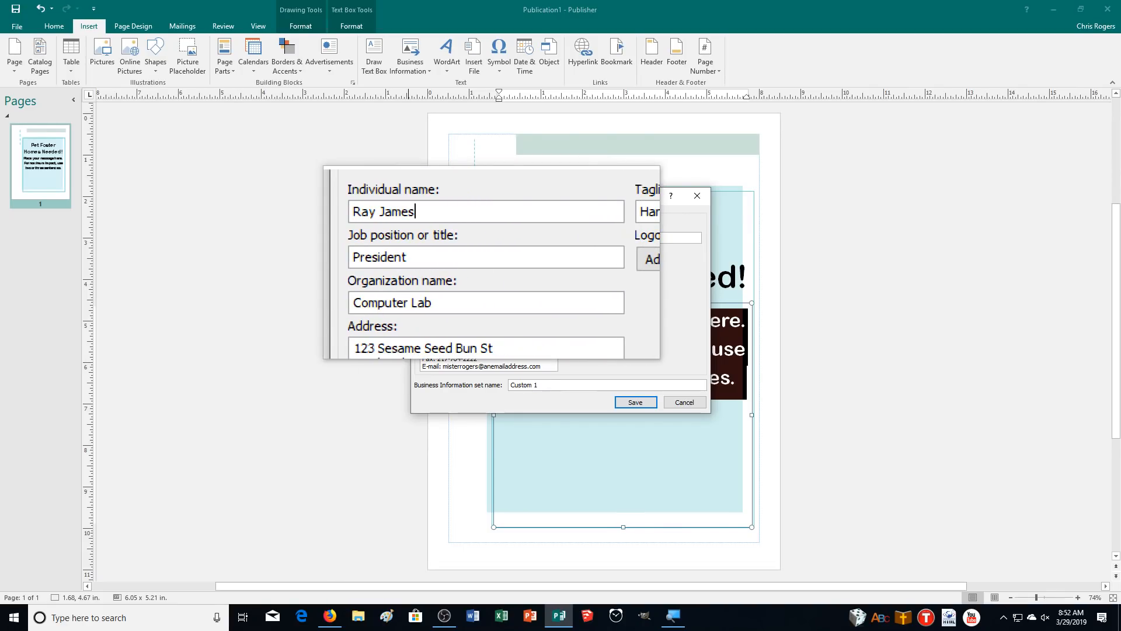
key("Tab")
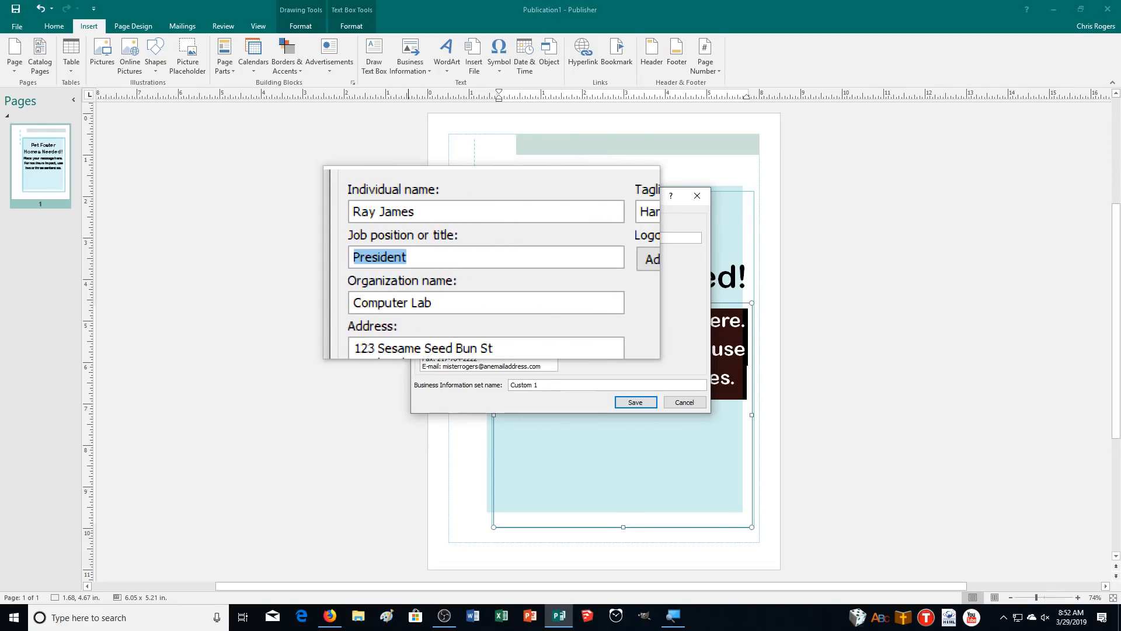
type("Volunteer Coordinator")
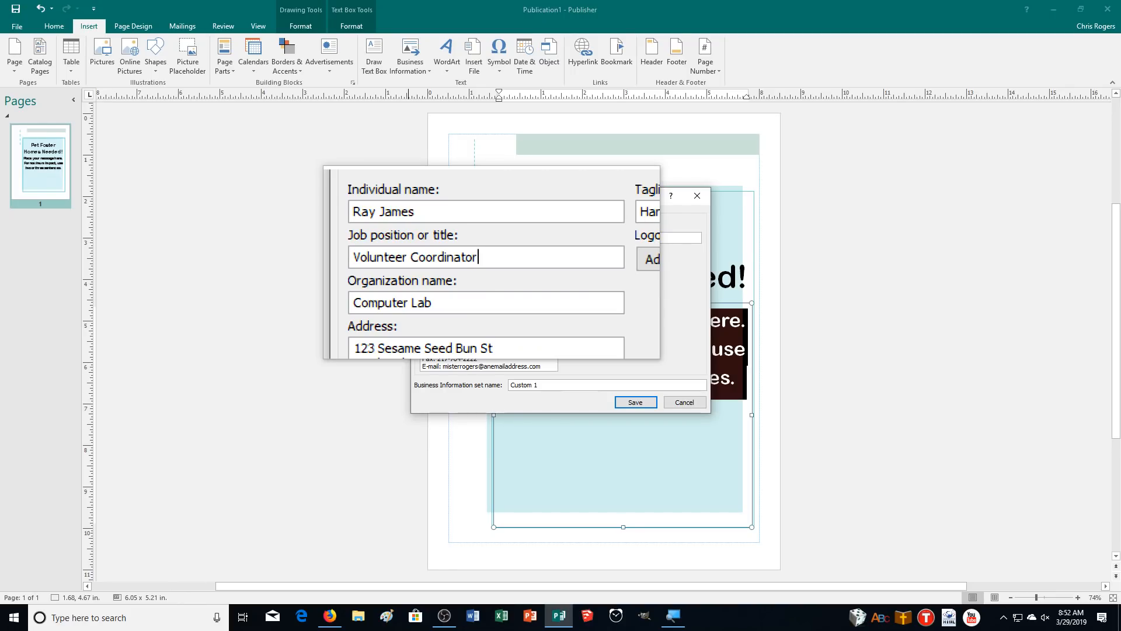
key("Tab")
type("P")
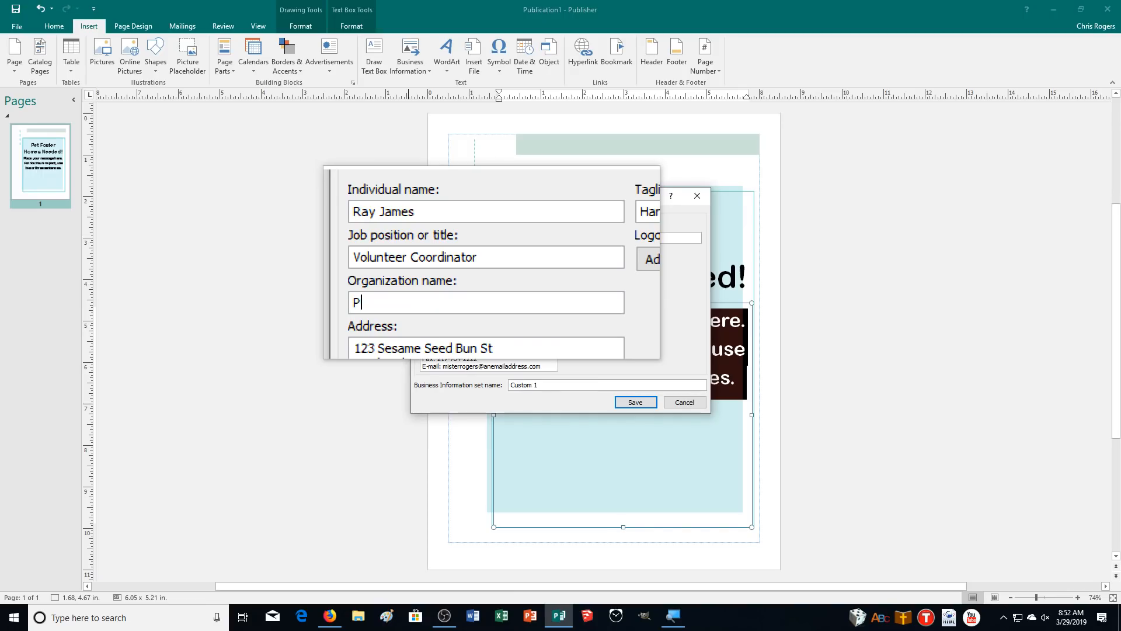
type("es Rescue")
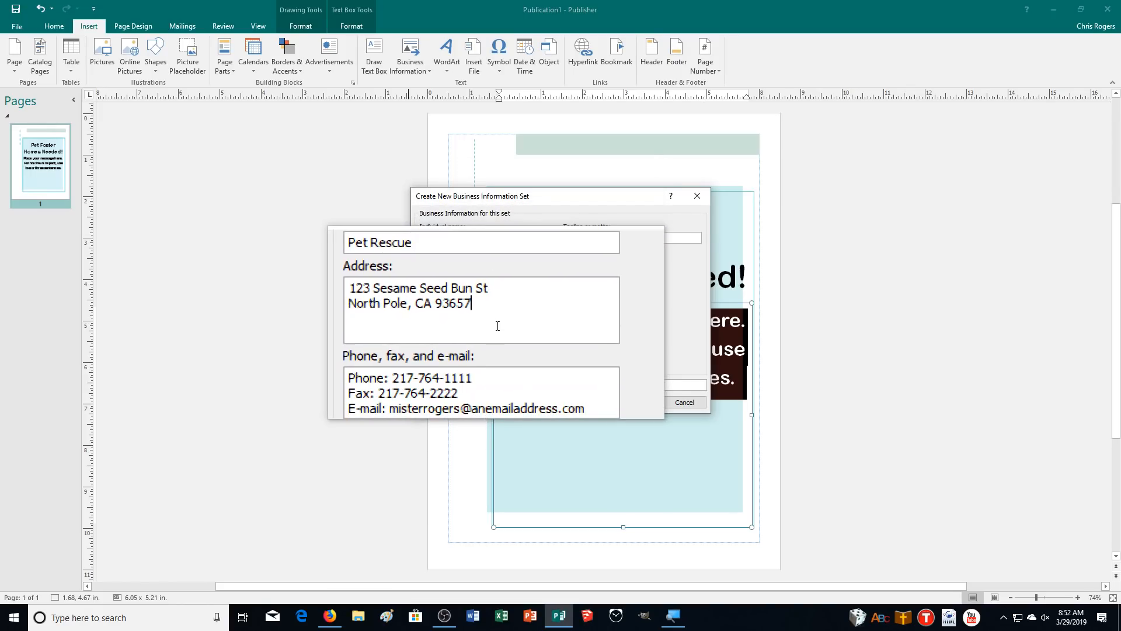
Fill in the organization's street address, phone number, fax number and e-mail address
key("Tab")
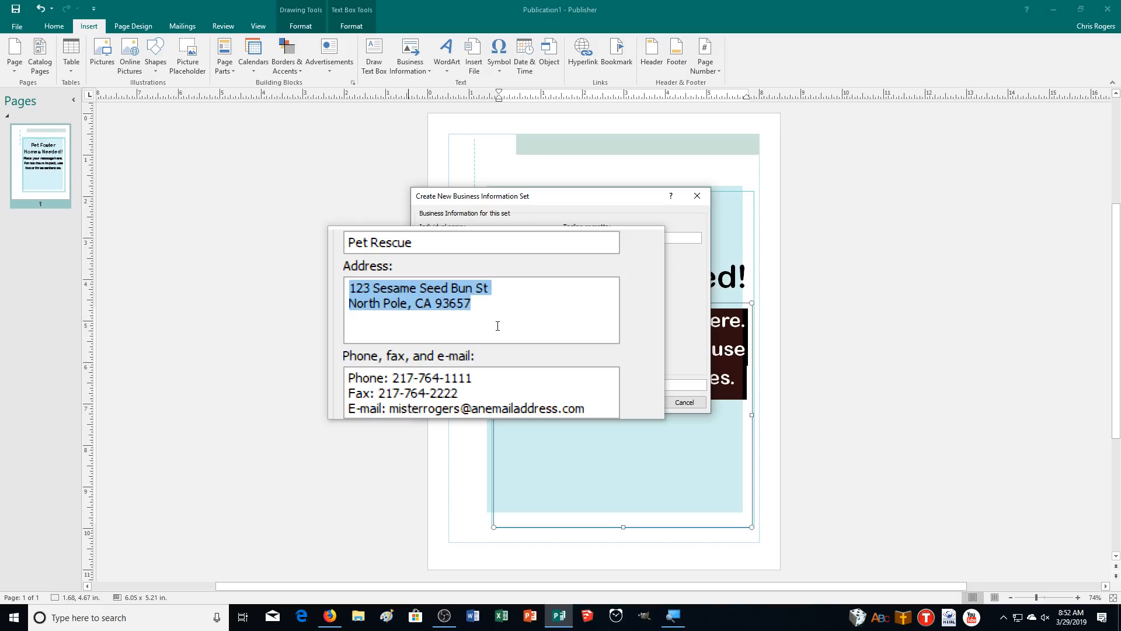
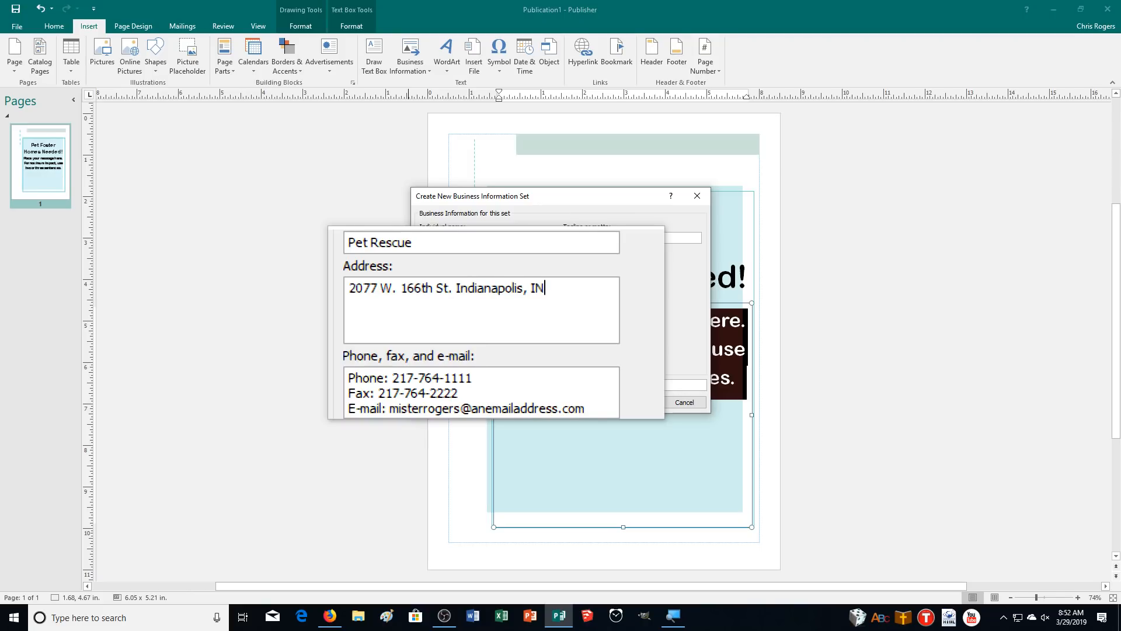
type("40")
key("Tab")
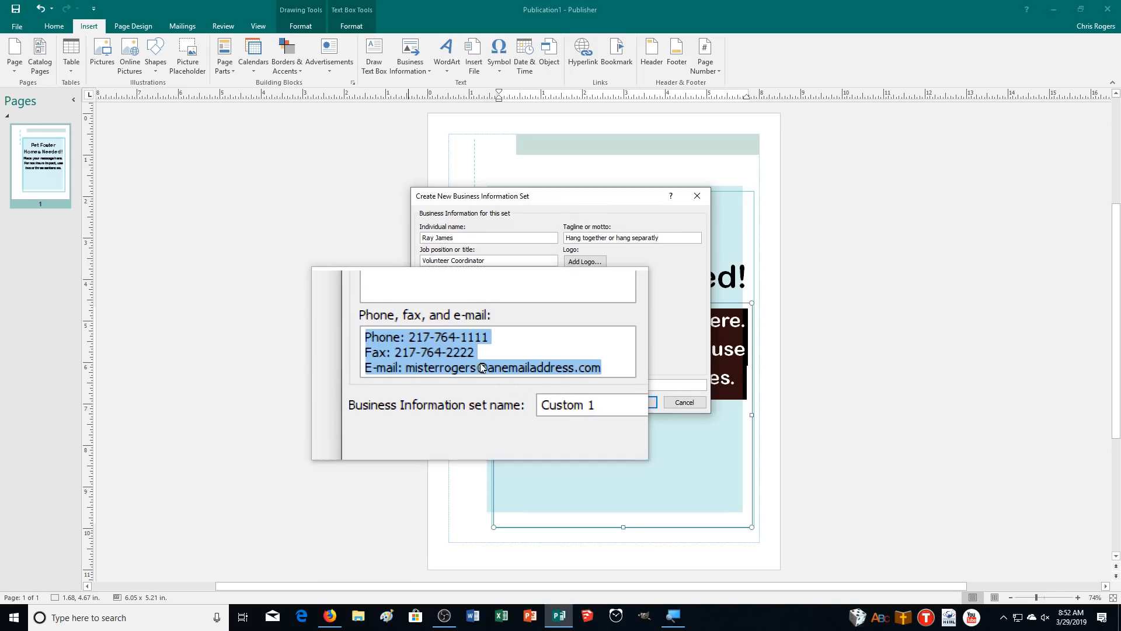
left_click(484, 351)
left_click_drag(484, 351, 456, 354)
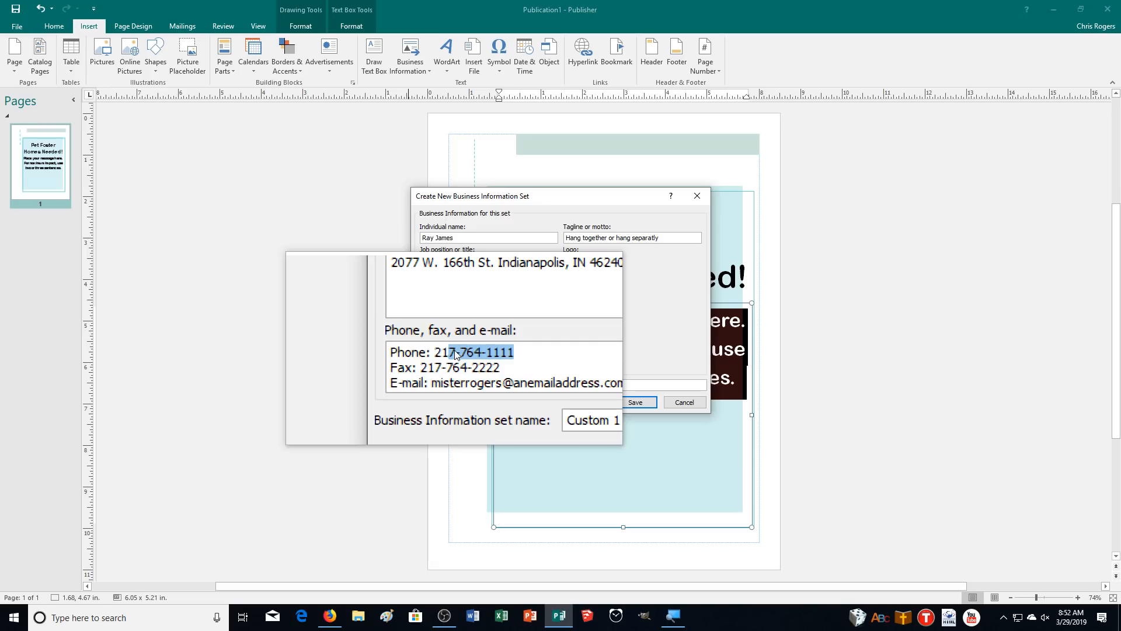
type("2-555-9191")
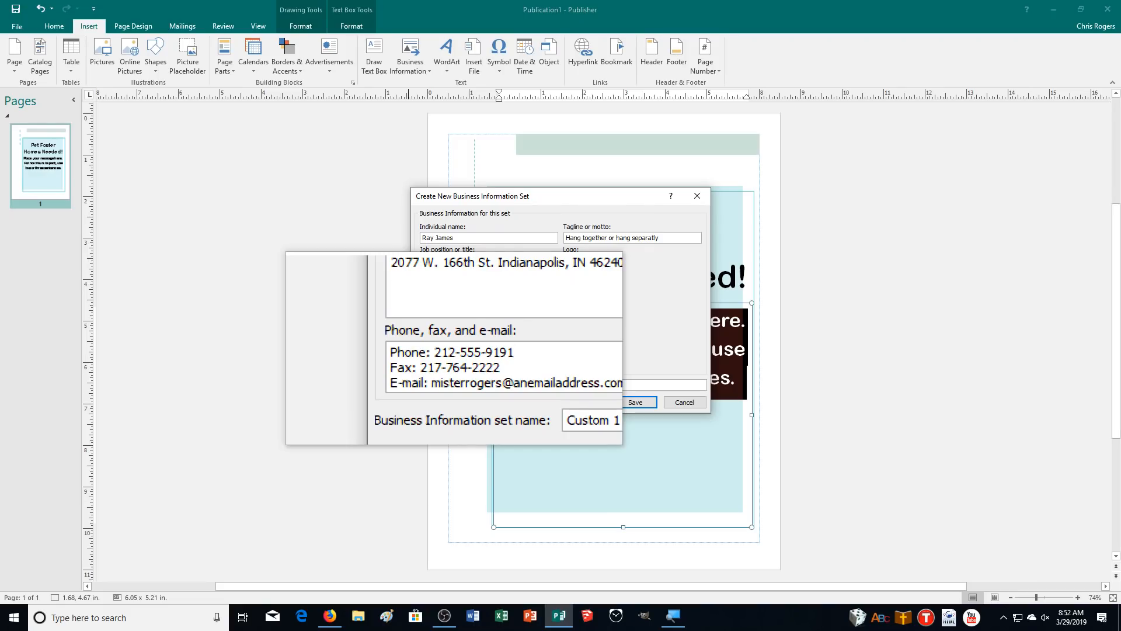
left_click_drag(500, 355, 445, 359)
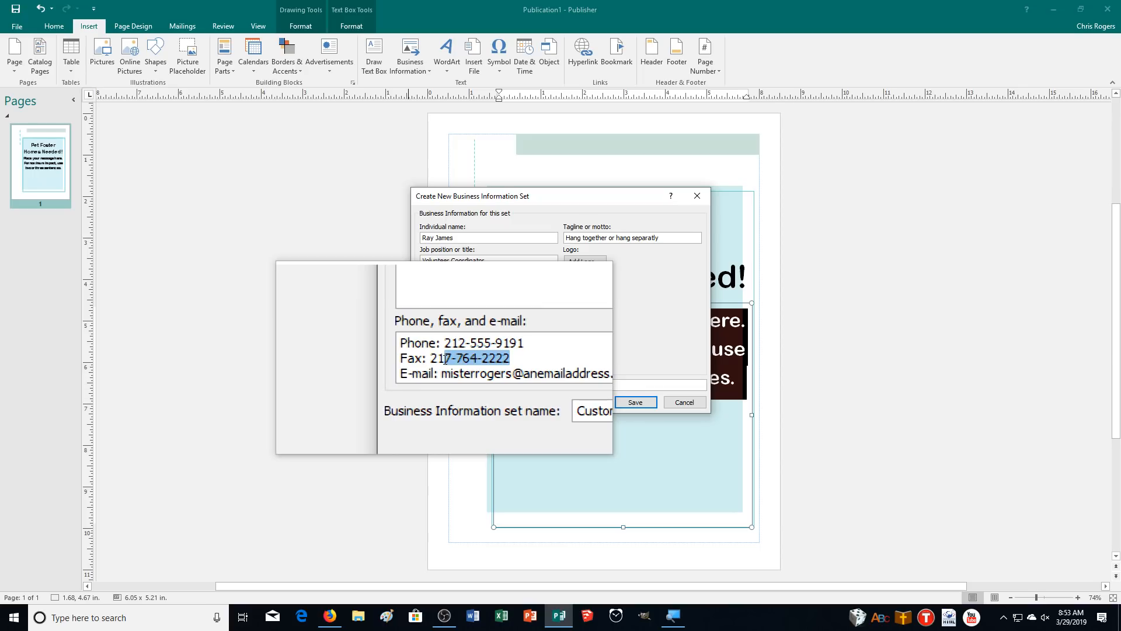
type("212")
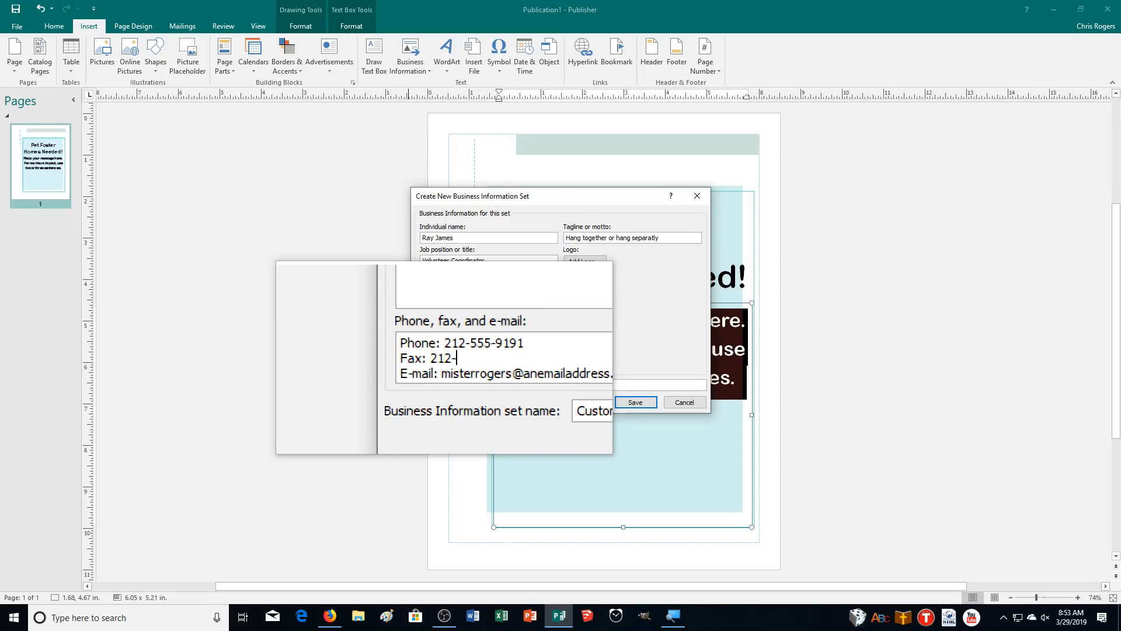
type("-555-9089")
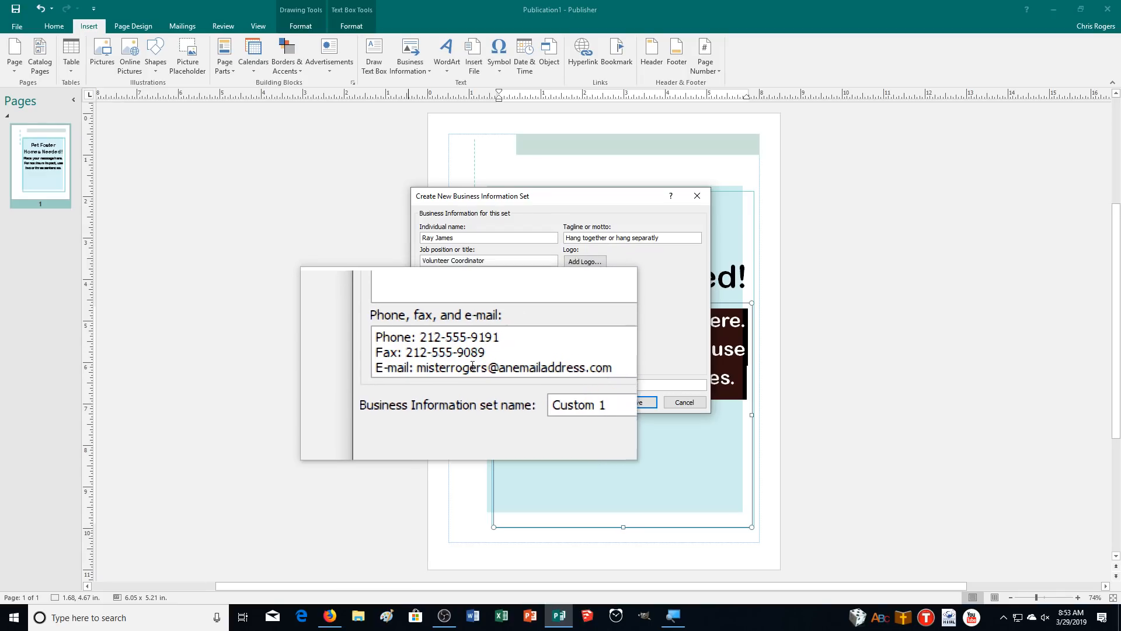
left_click_drag(621, 364, 439, 368)
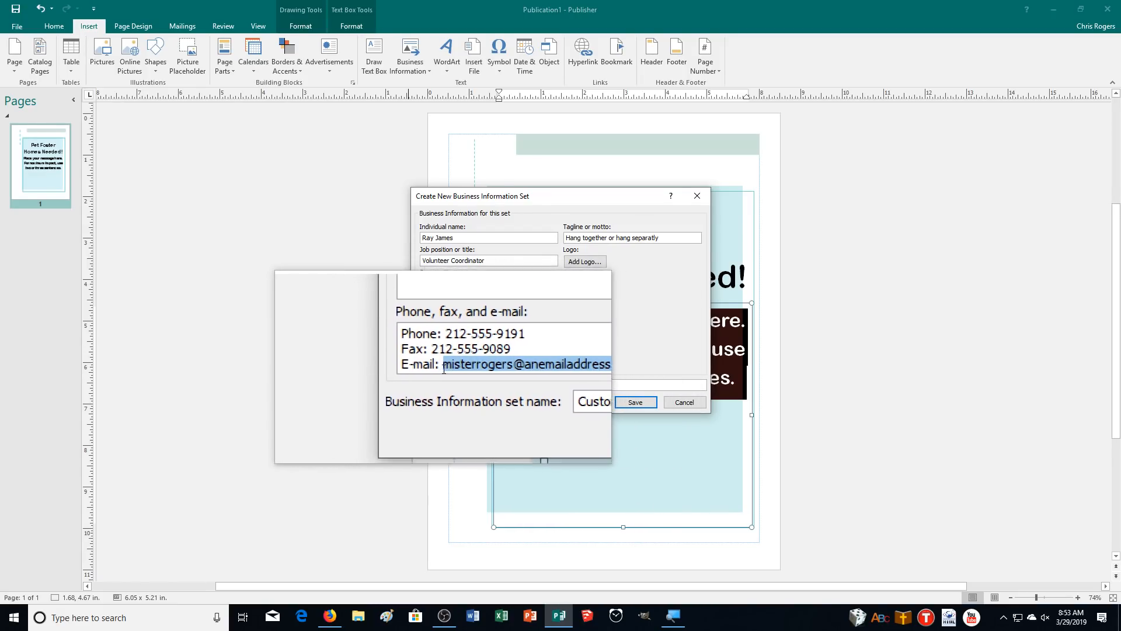
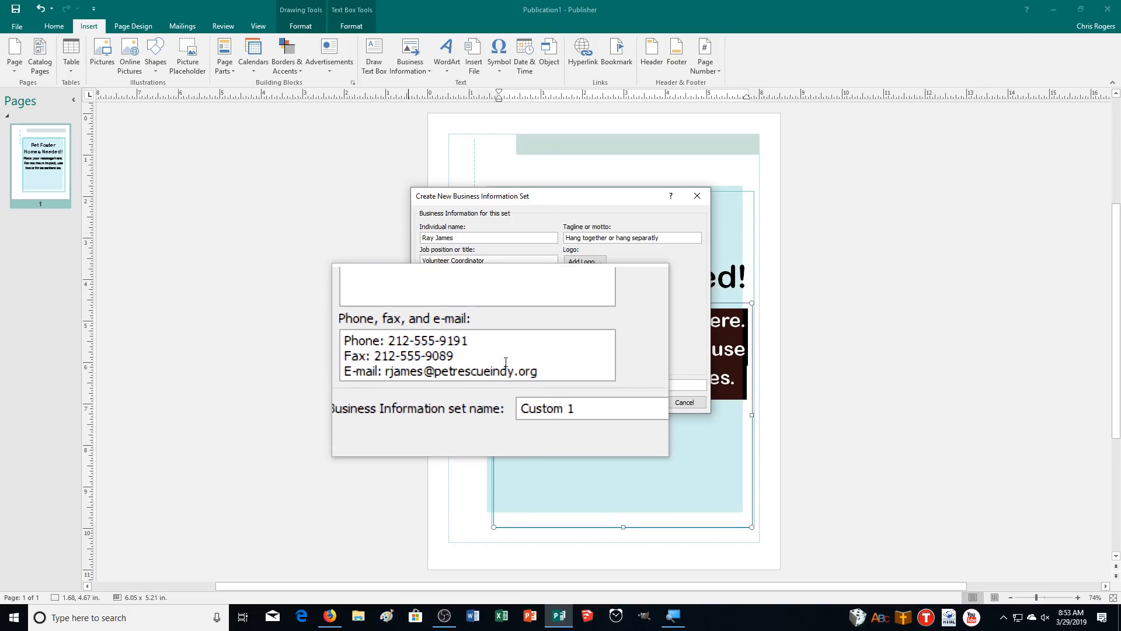
Set the tagline to 'Loving and Caring for Companion Animals' and name the set 'Rescue'
left_click_drag(661, 237, 564, 241)
type("L")
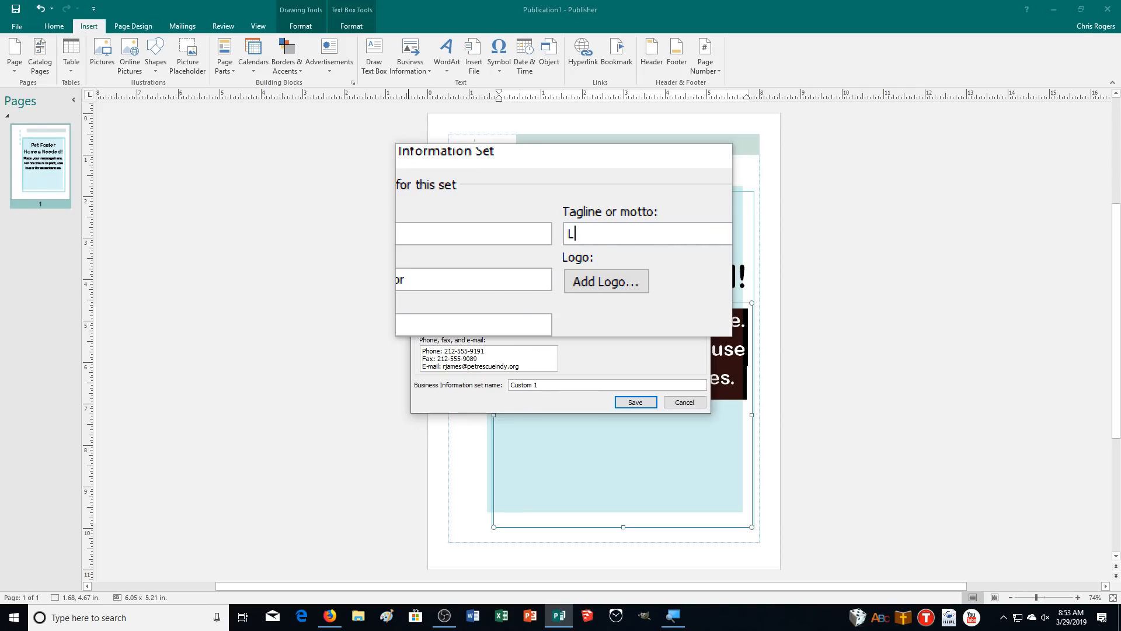
type("oving and ")
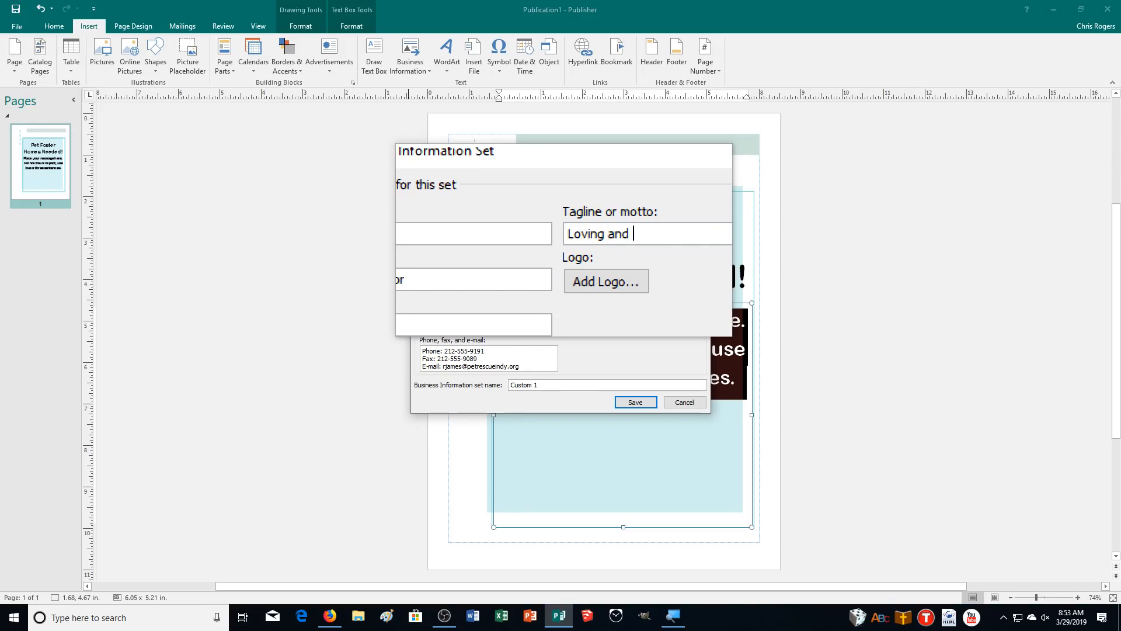
type("Caring for Companion Animals")
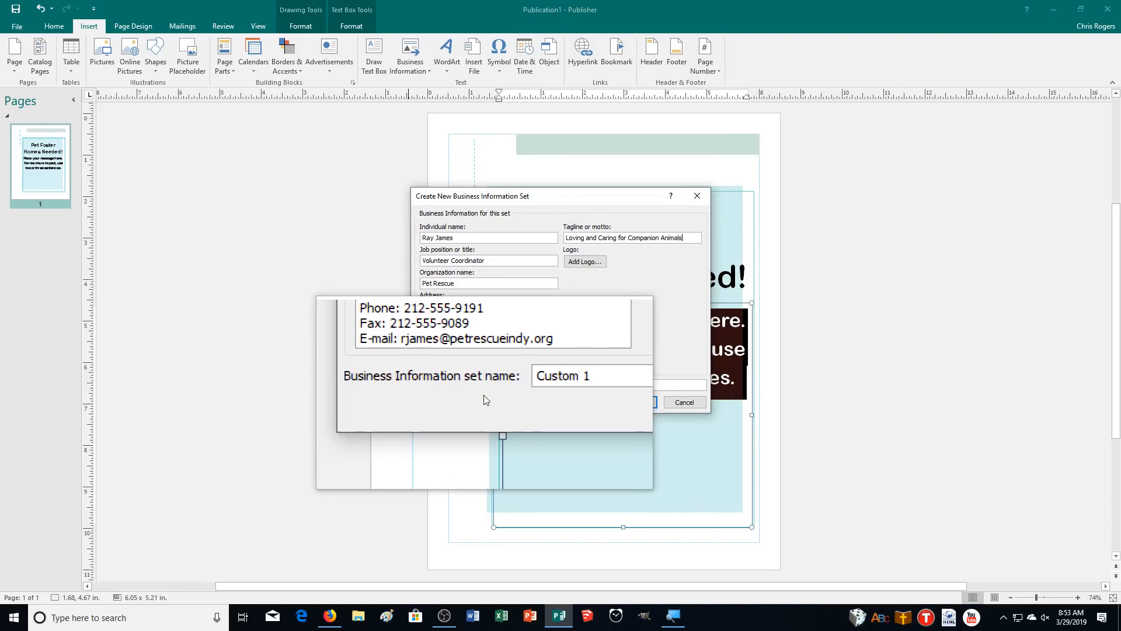
left_click_drag(543, 384, 506, 386)
type("Rescue")
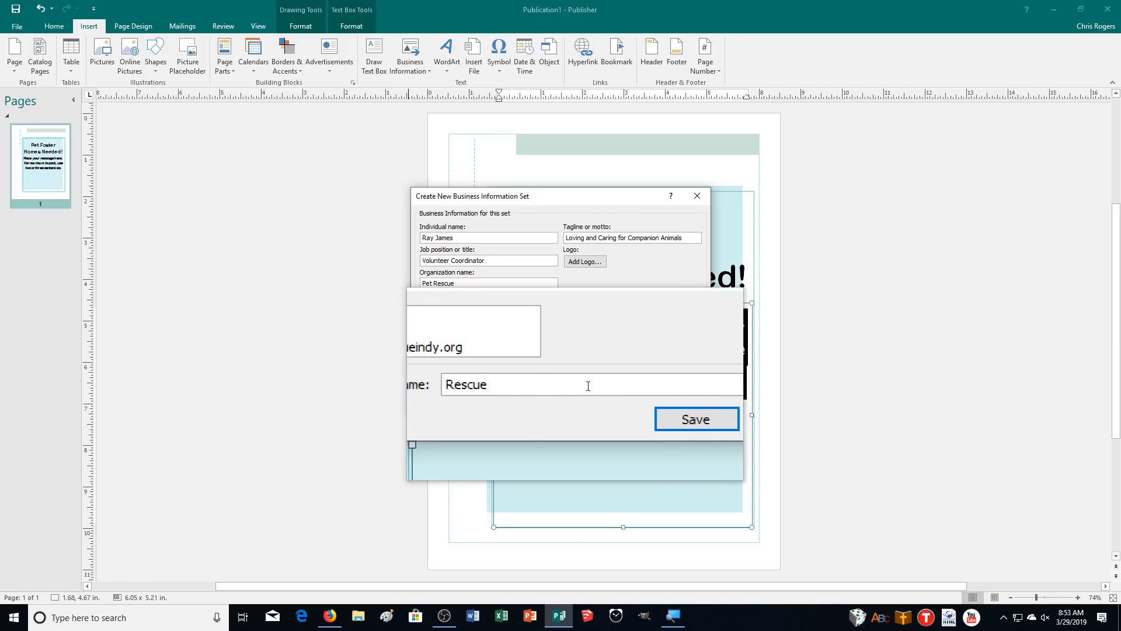
Save the Rescue set, update the publication with it, and deselect the text box
left_click(632, 403)
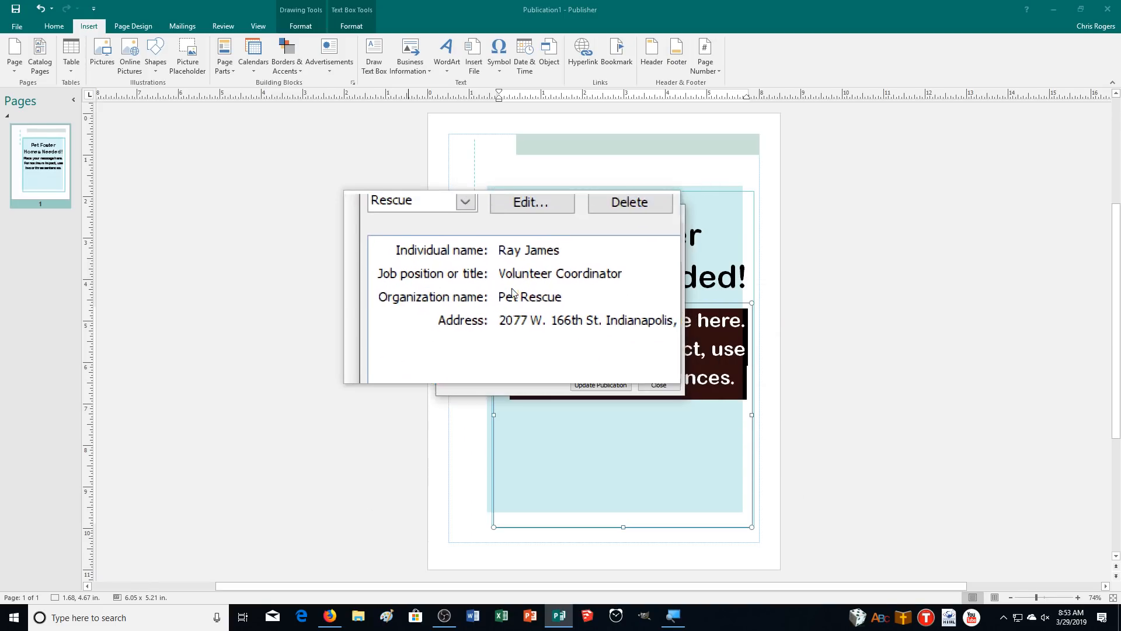
left_click(593, 389)
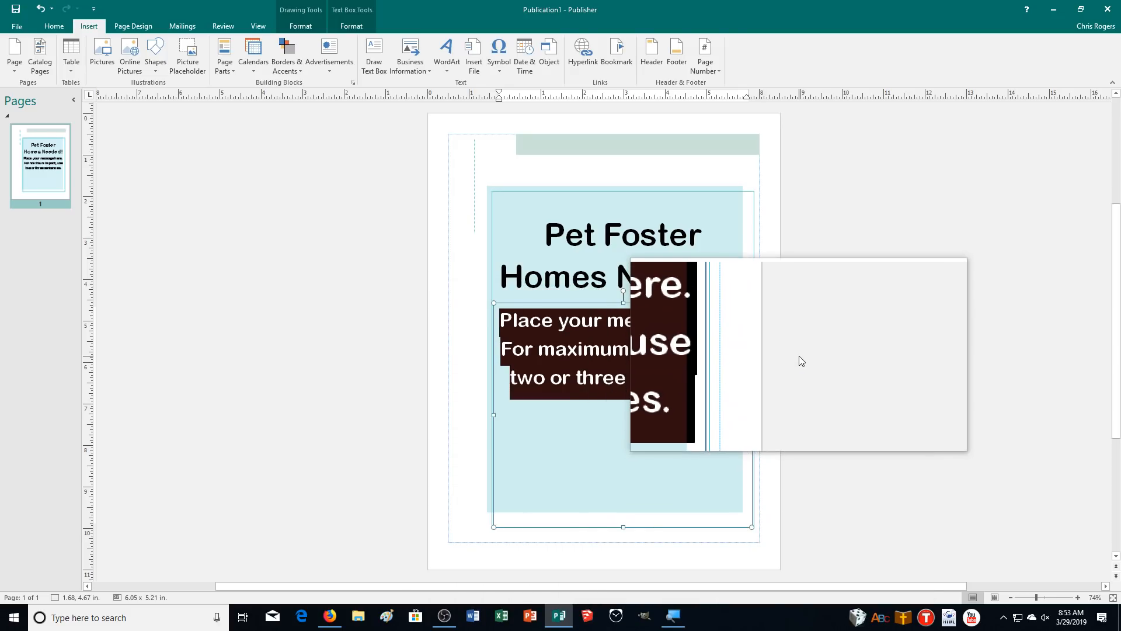
left_click(846, 271)
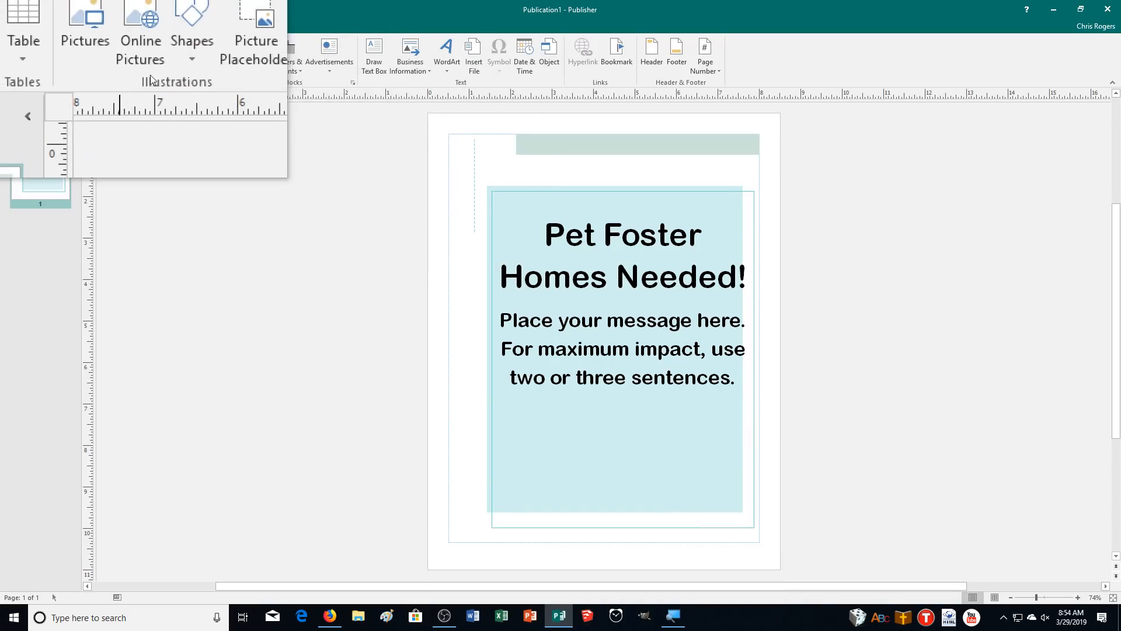
Draw a wide text box across the bottom of the page and zoom in to 160%
left_click(378, 66)
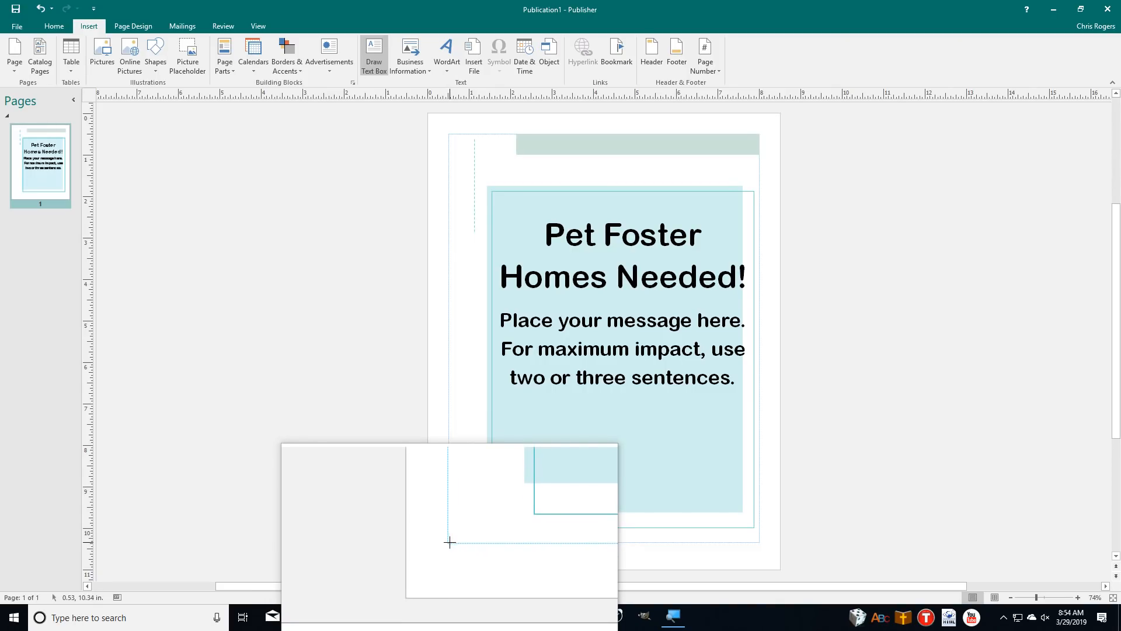
left_click_drag(450, 541, 759, 528)
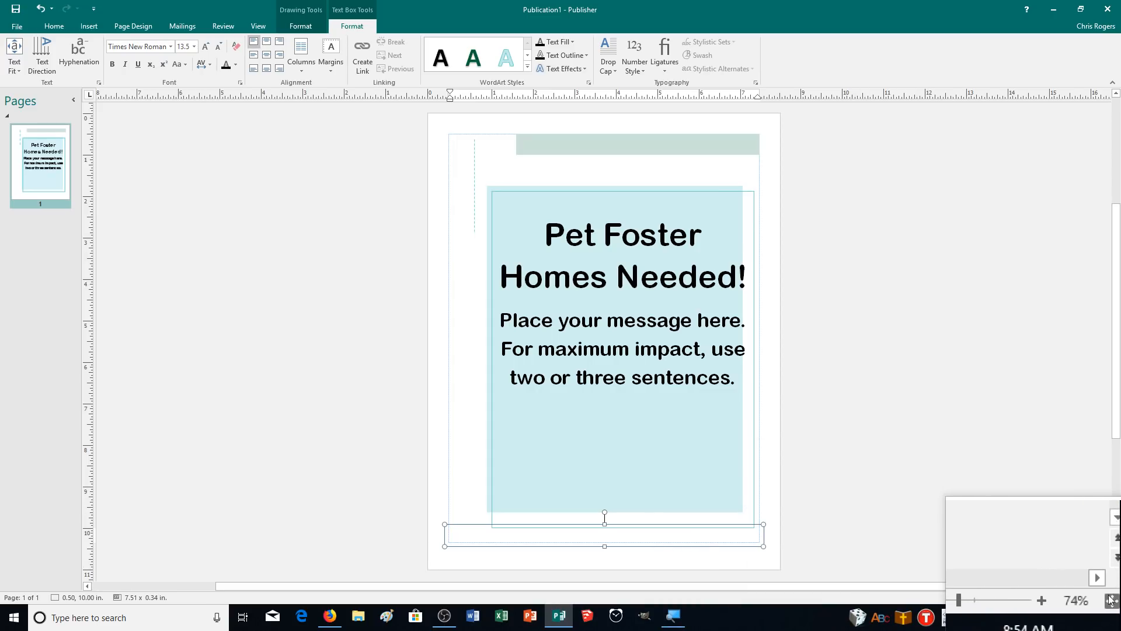
left_click(1077, 599)
left_click(1077, 599)
left_click(1076, 599)
left_click(1077, 599)
left_click(1077, 599)
left_click(1077, 600)
left_click(1077, 599)
left_click(1075, 598)
left_click(1074, 598)
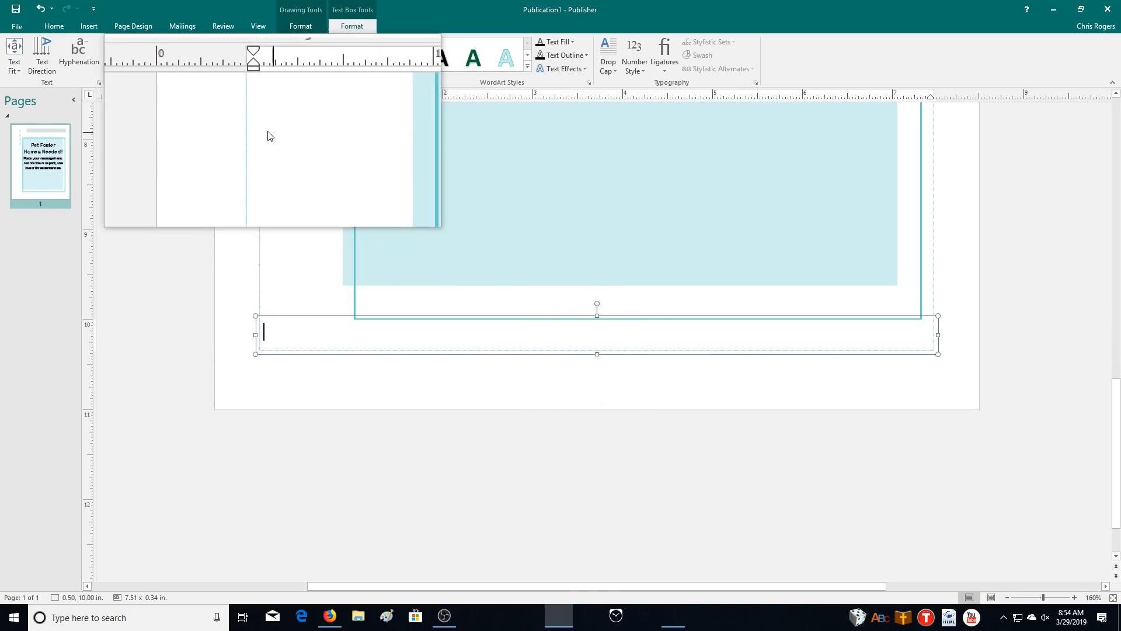
left_click(88, 26)
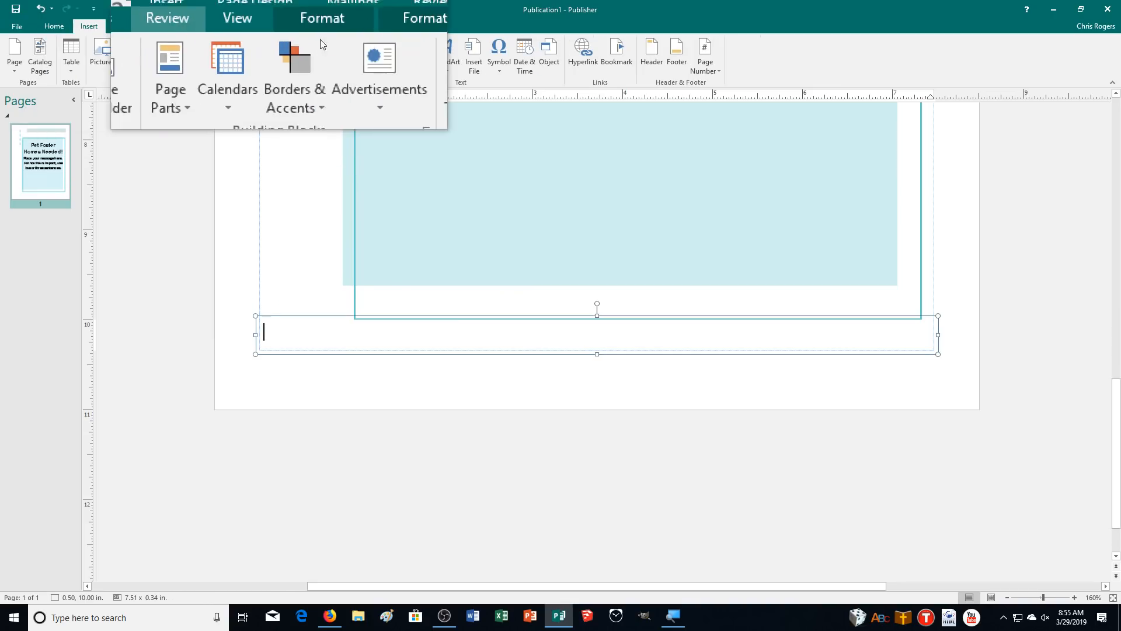
Insert the organization name Pet Rescue into the bottom text box
left_click(409, 58)
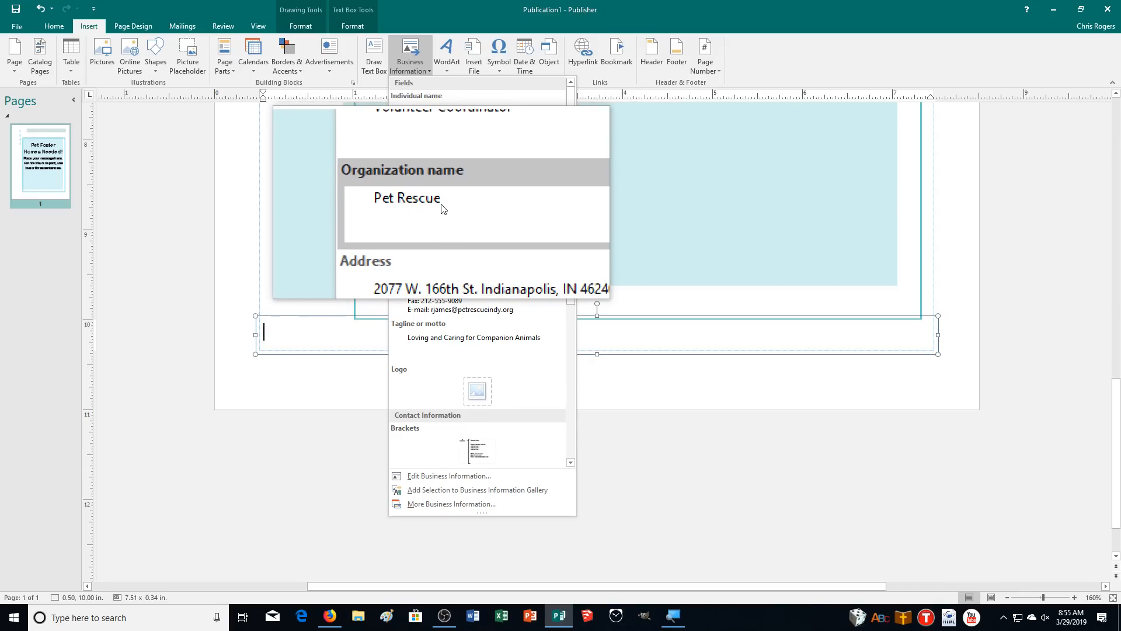
left_click(442, 207)
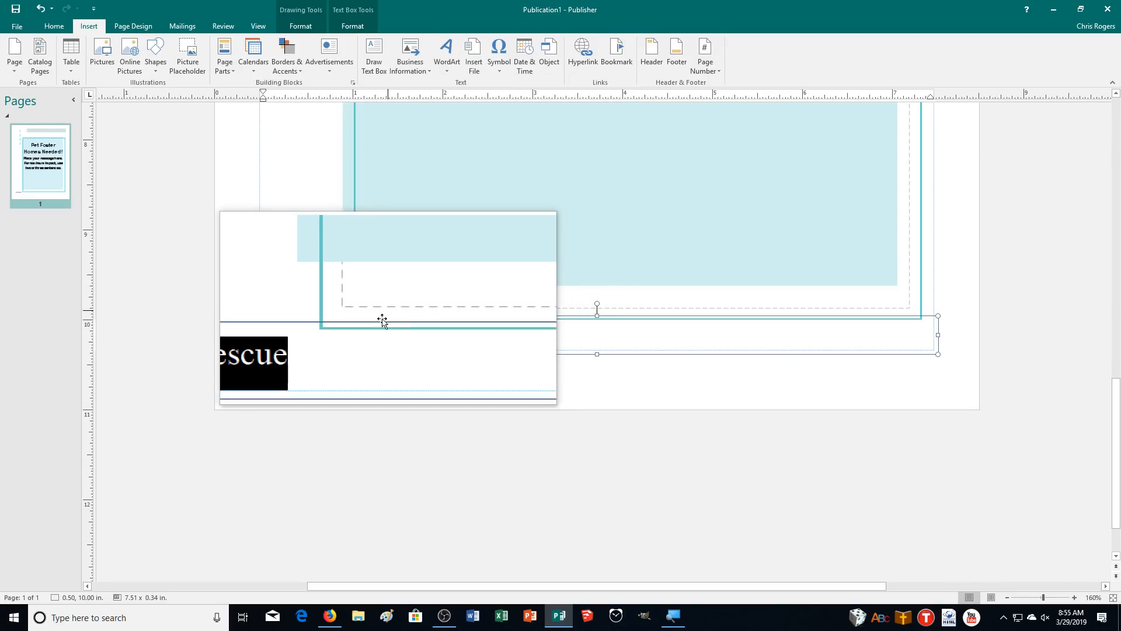
left_click(365, 339)
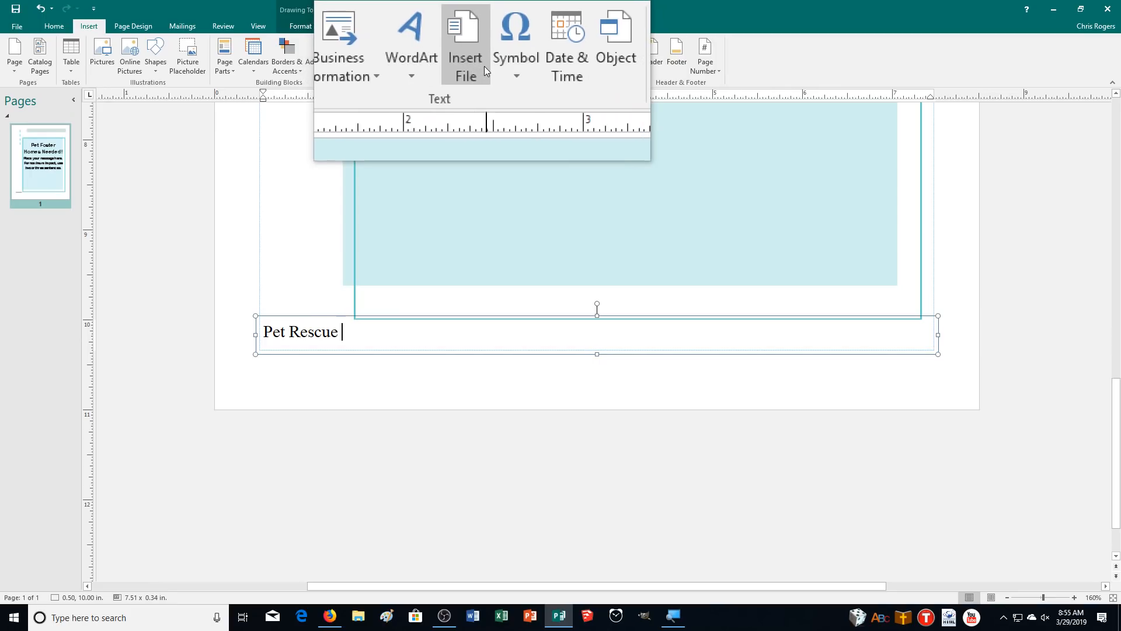
Add a dash after Pet Rescue, undoing the AutoCorrect em dash so it stays a plain hyphen
left_click(496, 55)
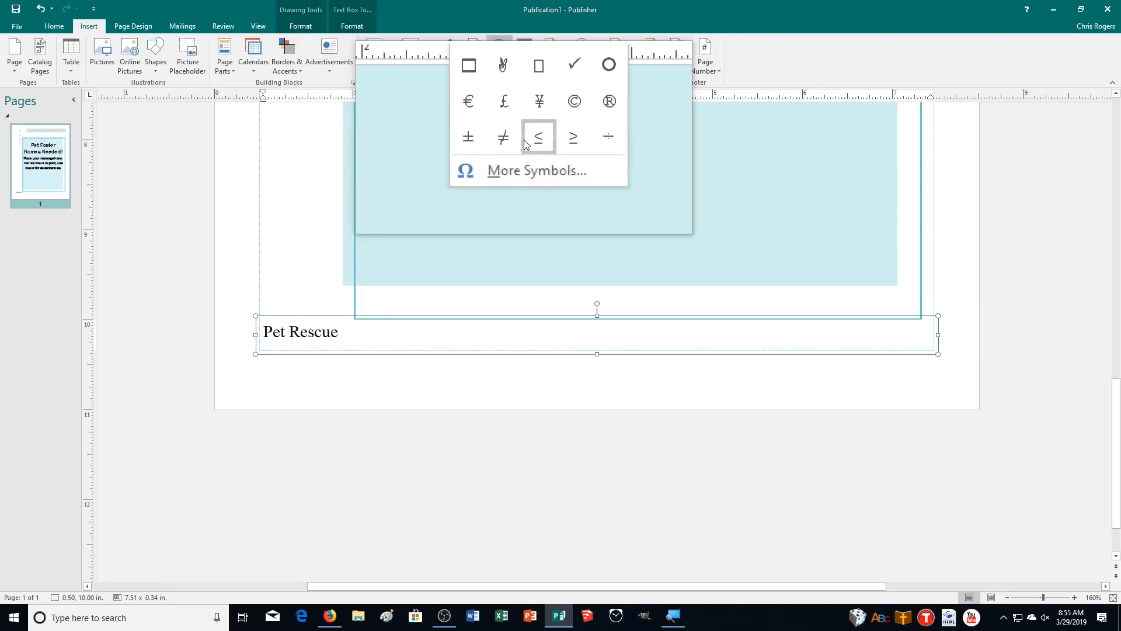
left_click(496, 153)
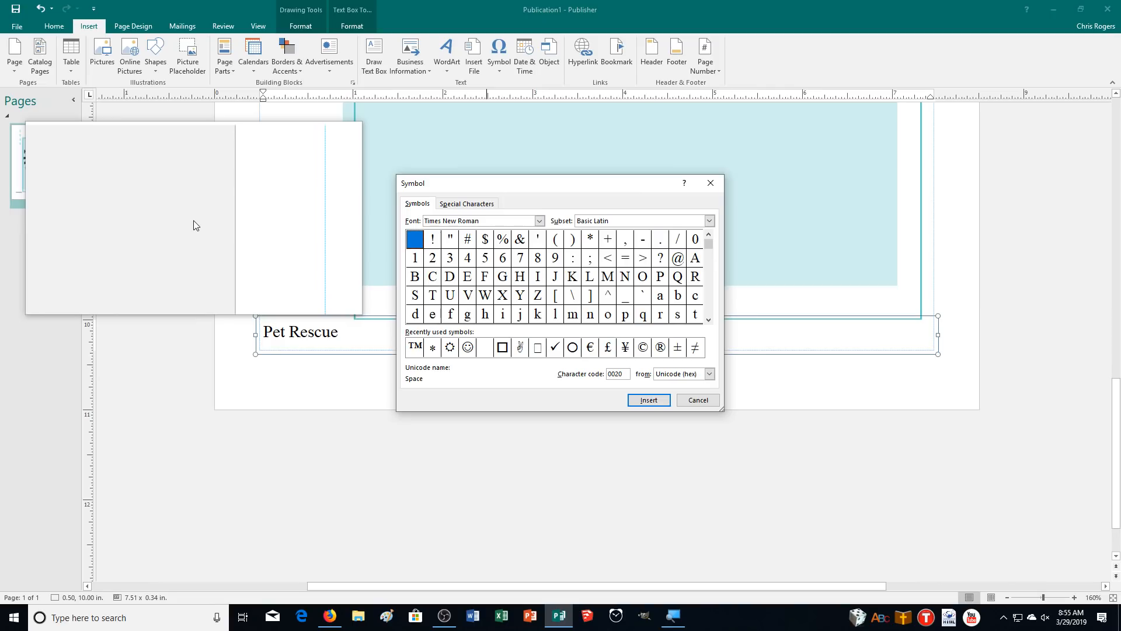
left_click(467, 203)
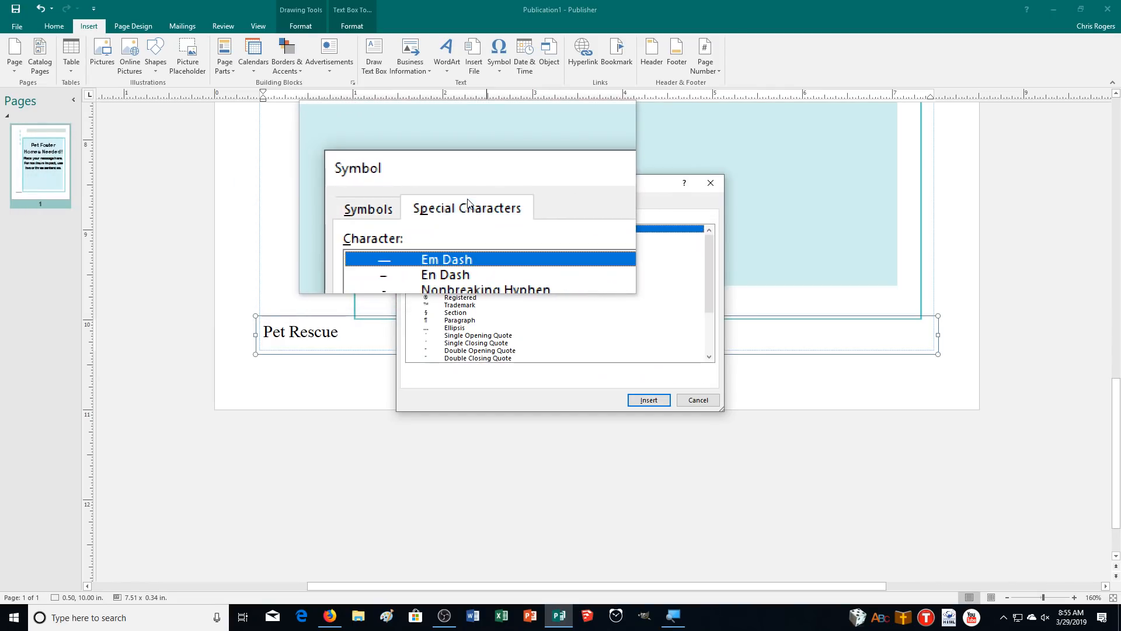
scroll(445, 270, "down", 1)
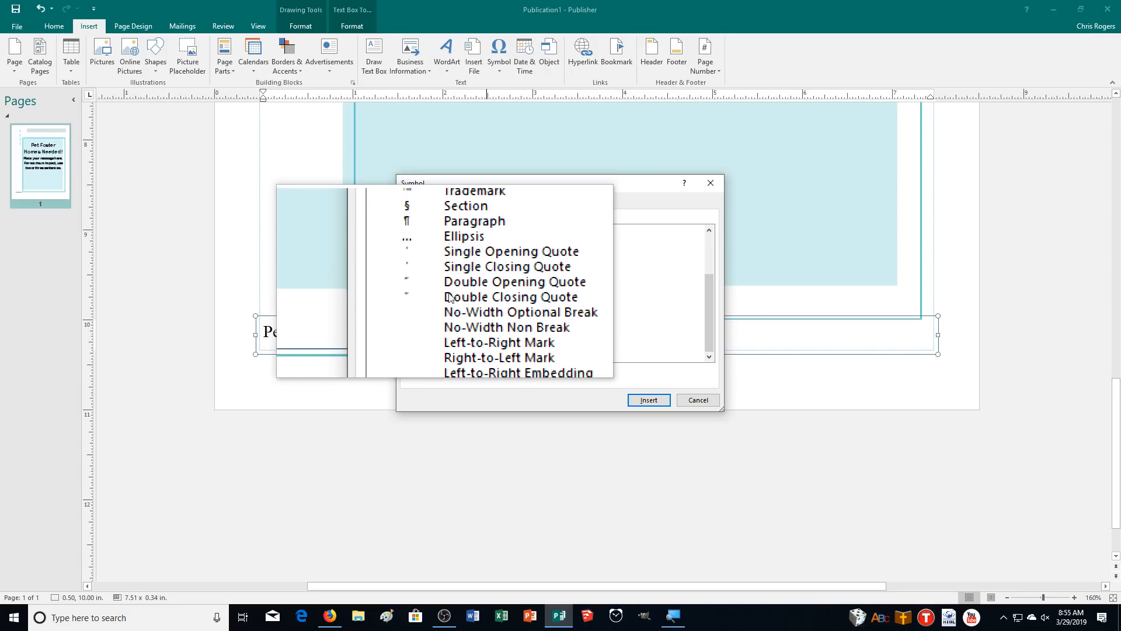
left_click(704, 403)
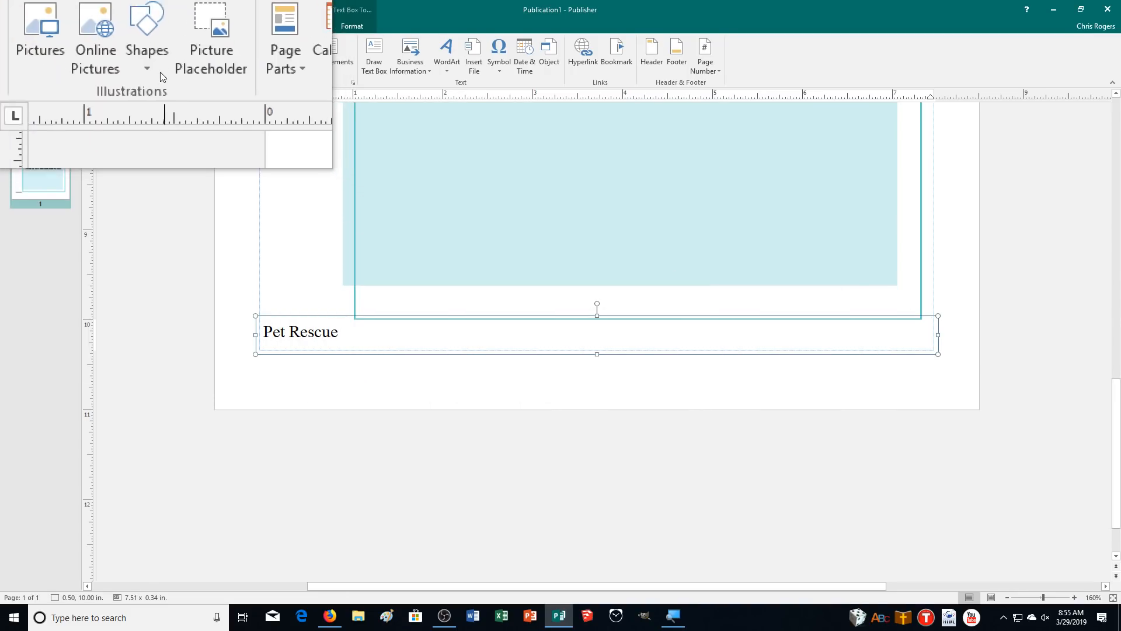
left_click(54, 26)
left_click(237, 46)
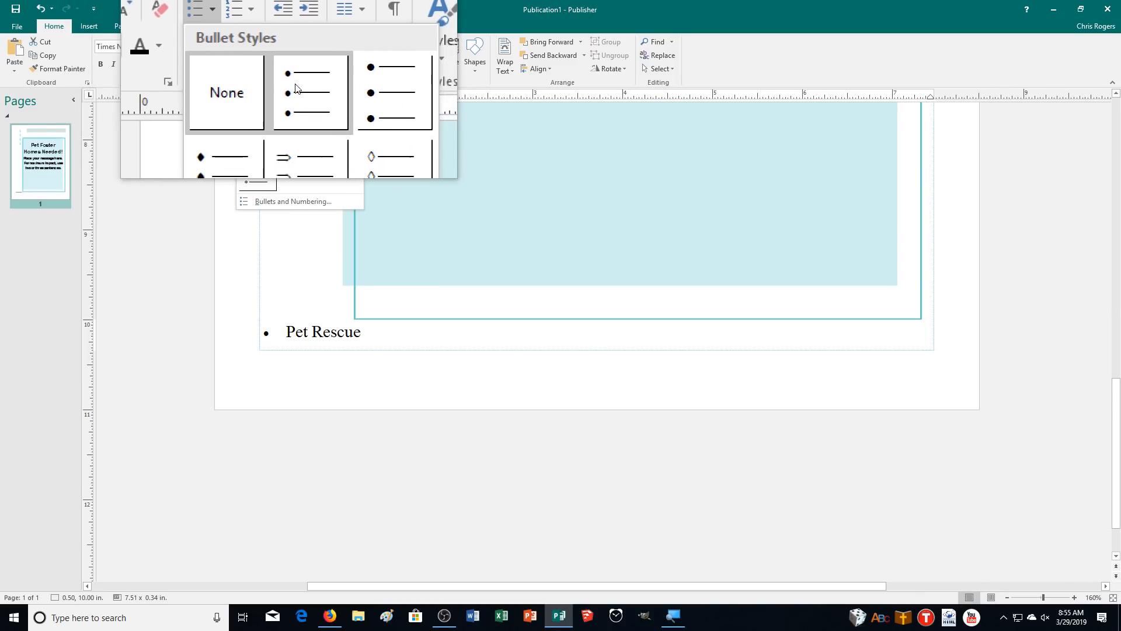
left_click(351, 335)
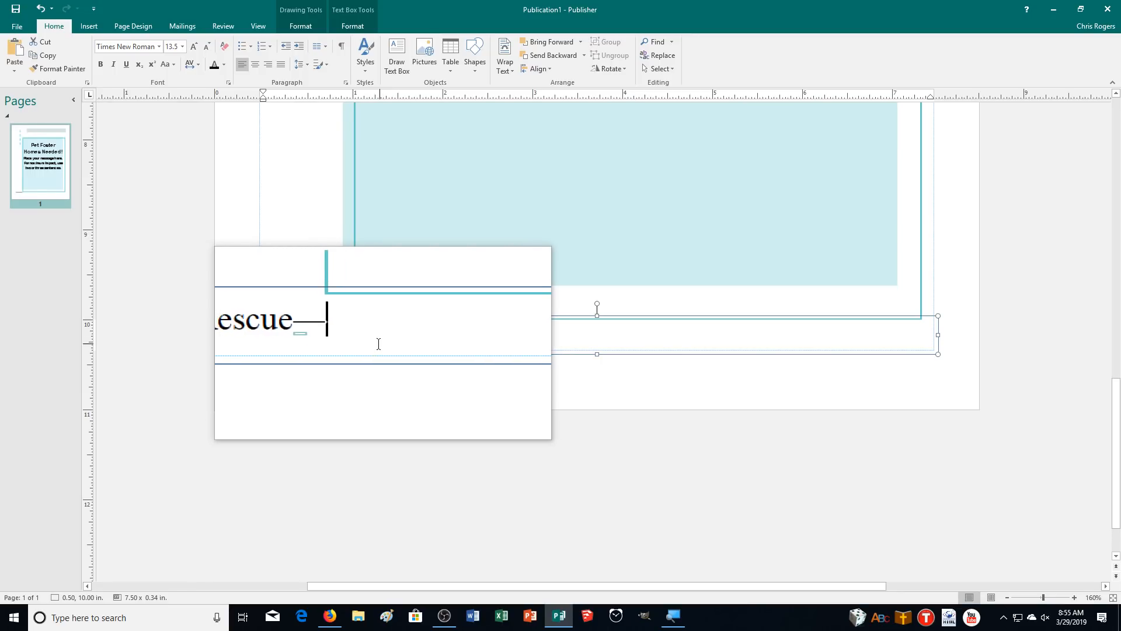
left_click(344, 338)
left_click(353, 361)
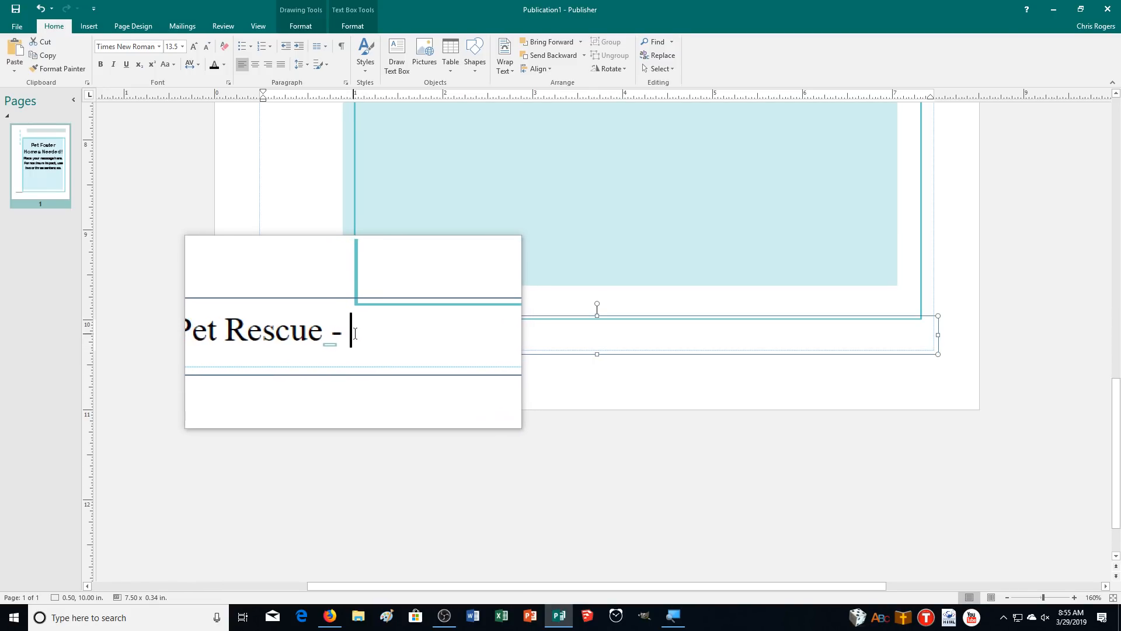
Insert the organization's street address from Business Information, followed by a plain hyphen
left_click(89, 26)
left_click(431, 70)
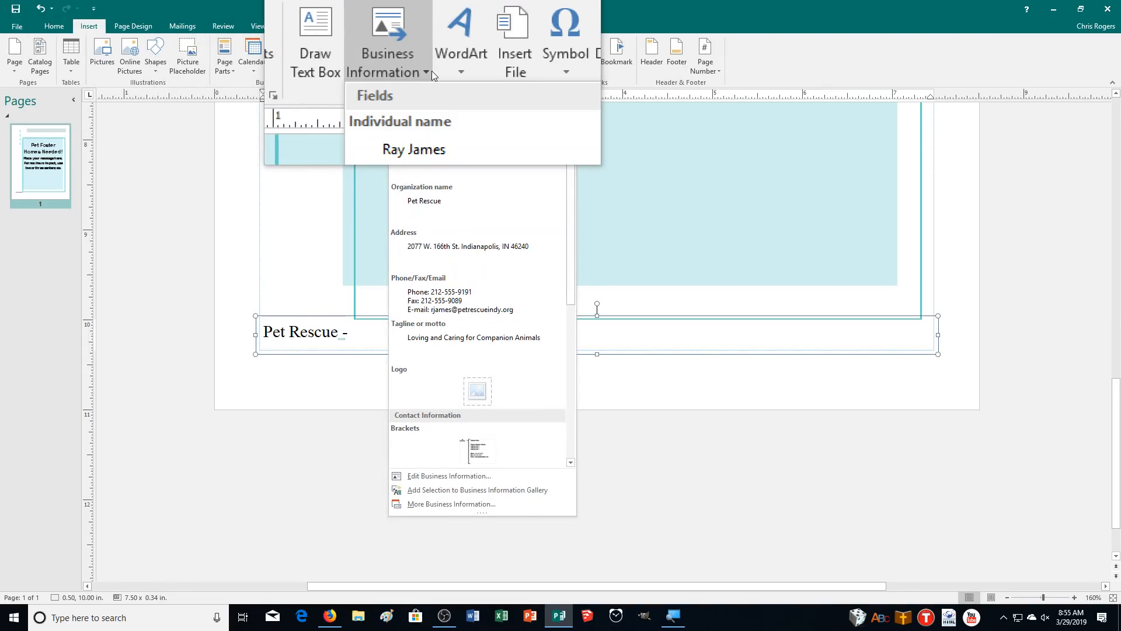
left_click(441, 244)
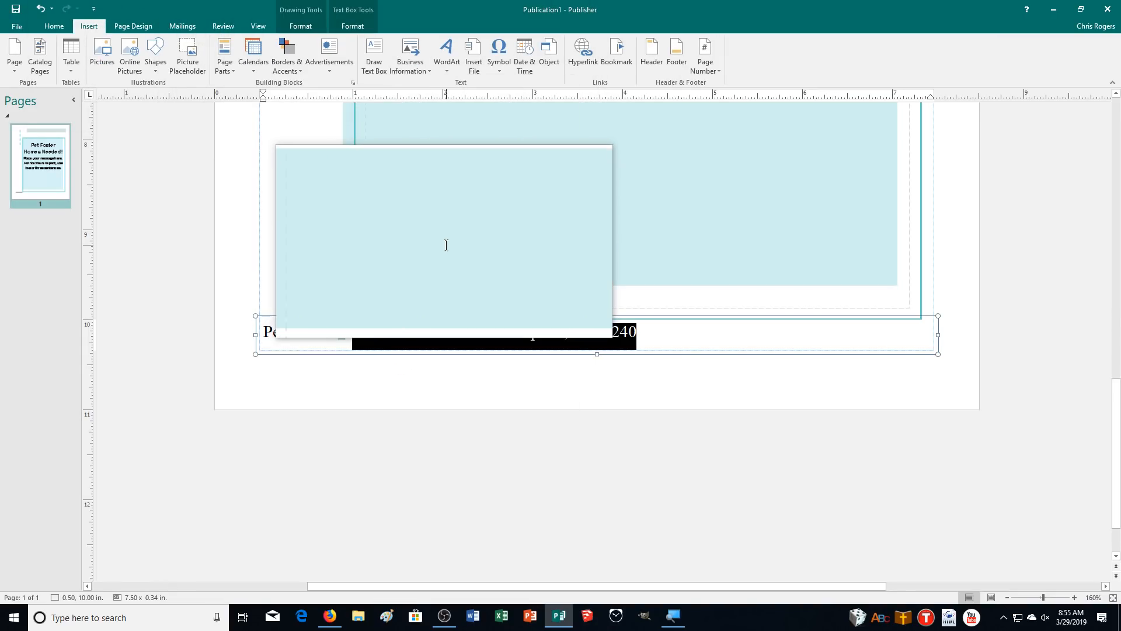
left_click(649, 334)
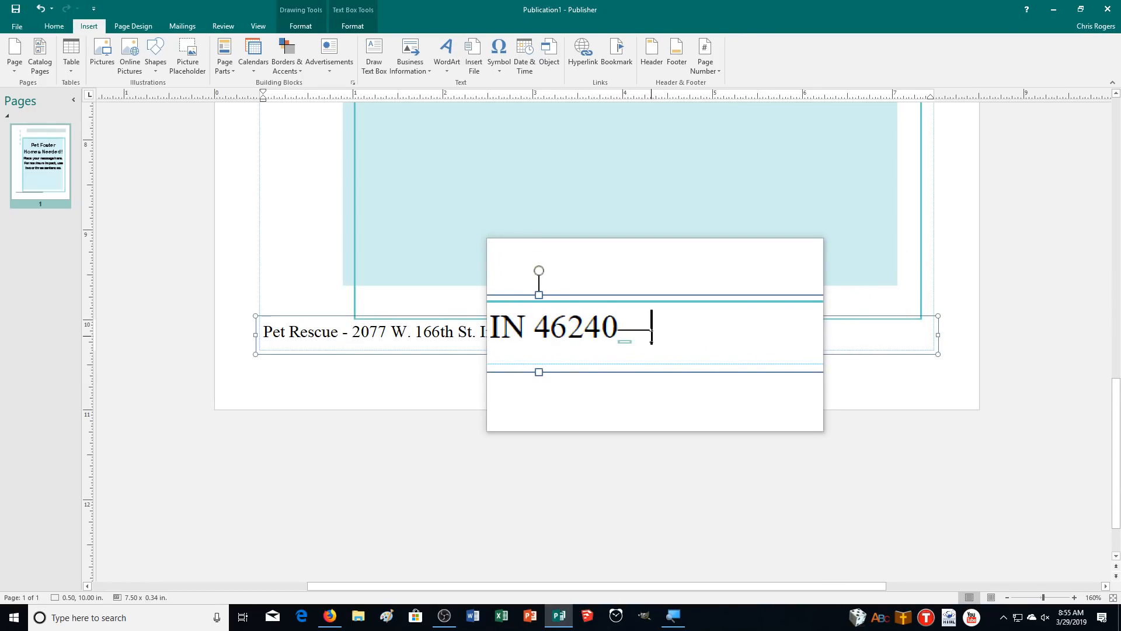
left_click(648, 344)
left_click(654, 353)
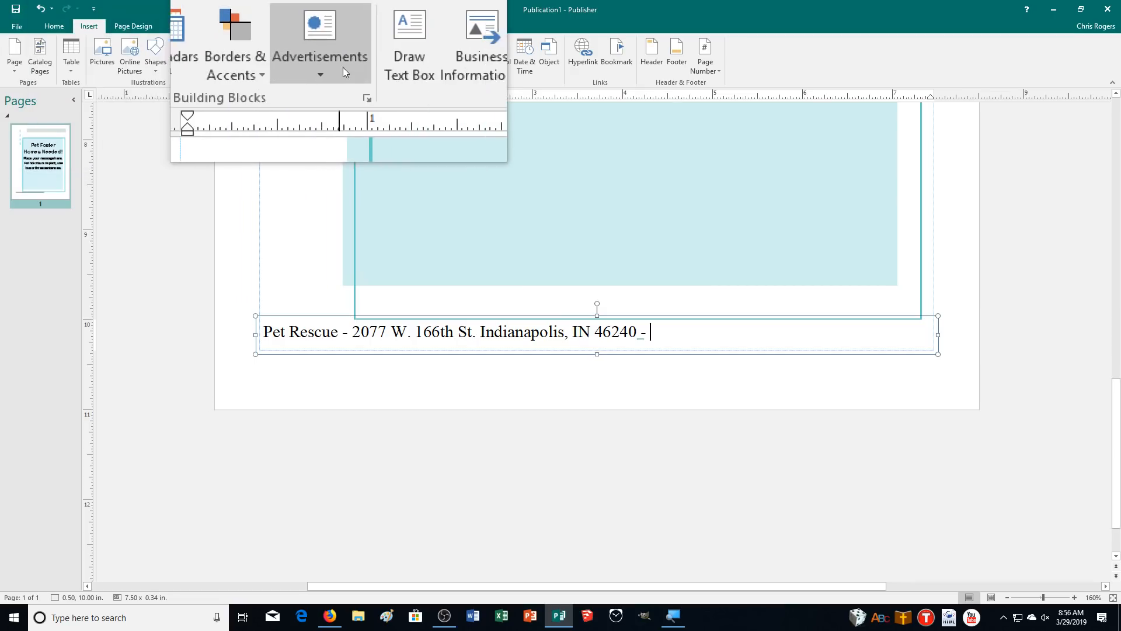
Append the stored phone contact details to the footer line
left_click(411, 62)
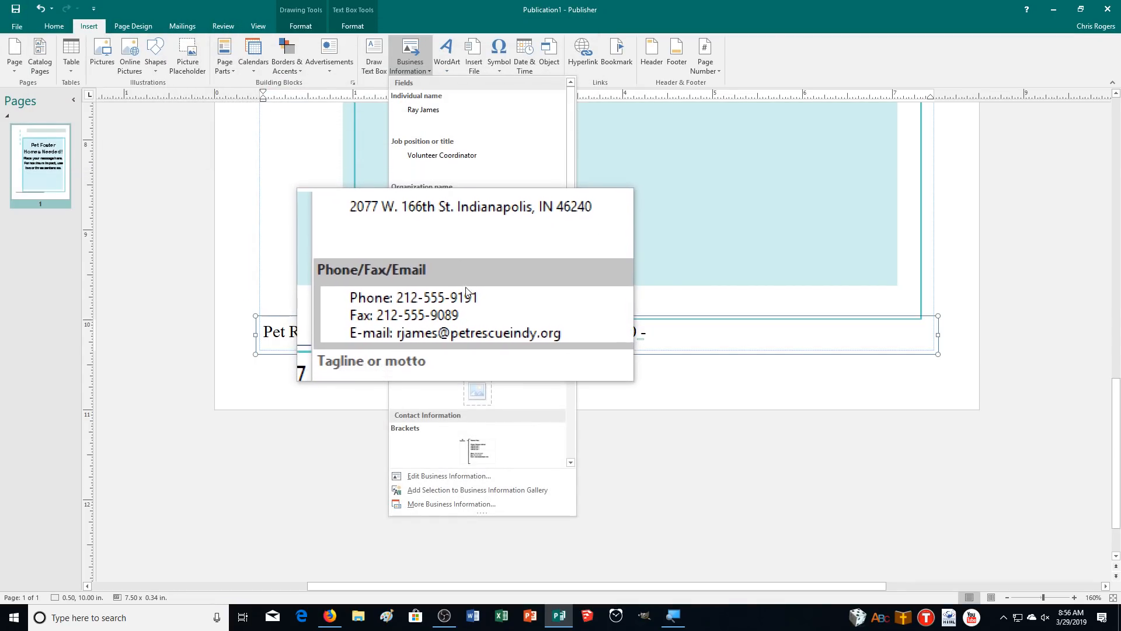
left_click(465, 286)
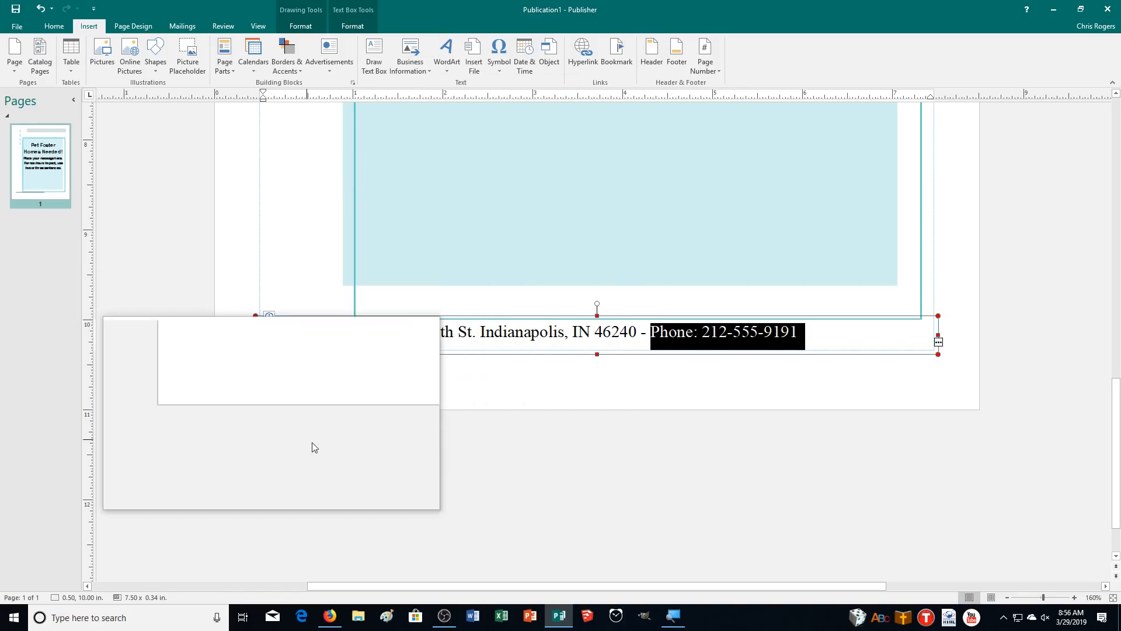
left_click(503, 337)
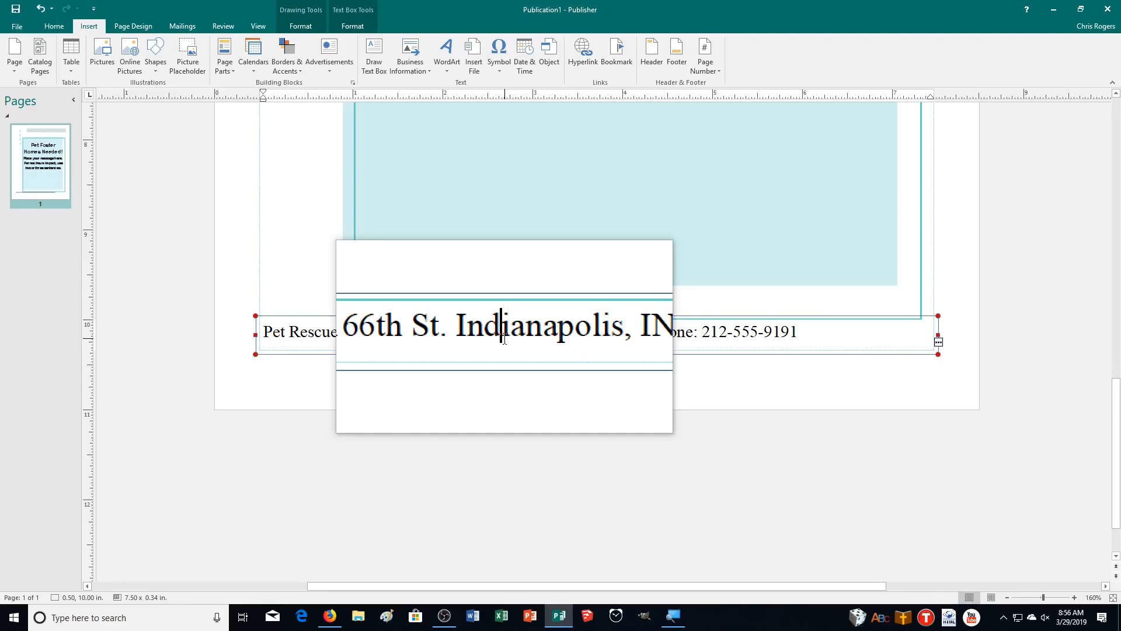
Apply Best Fit to the footer text and stretch its box out to both page edges
right_click(470, 334)
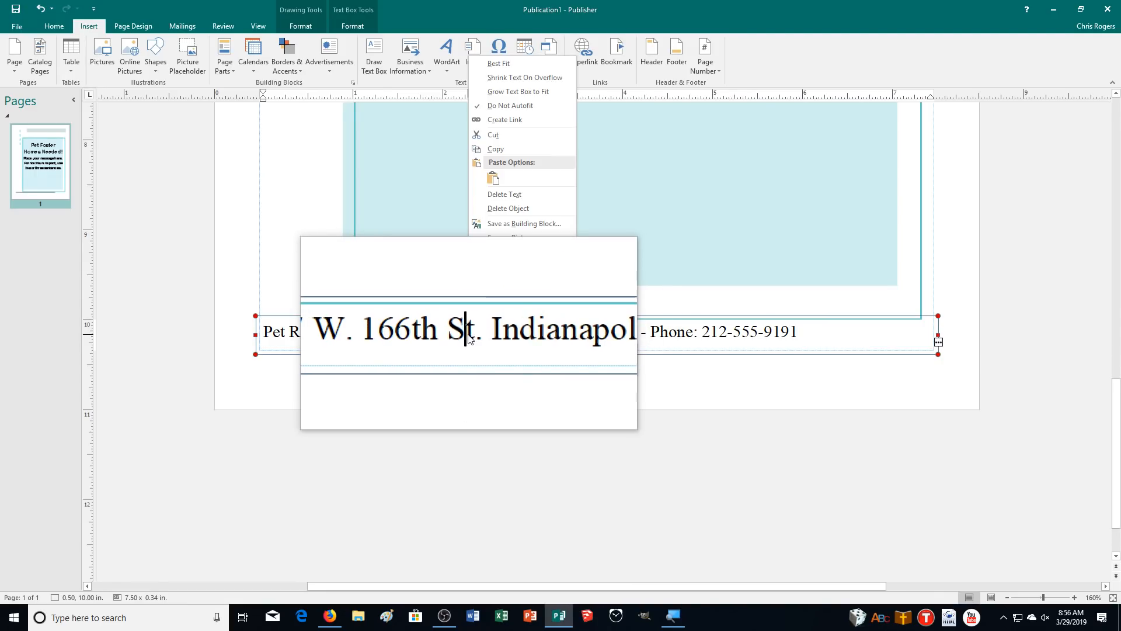
left_click(510, 62)
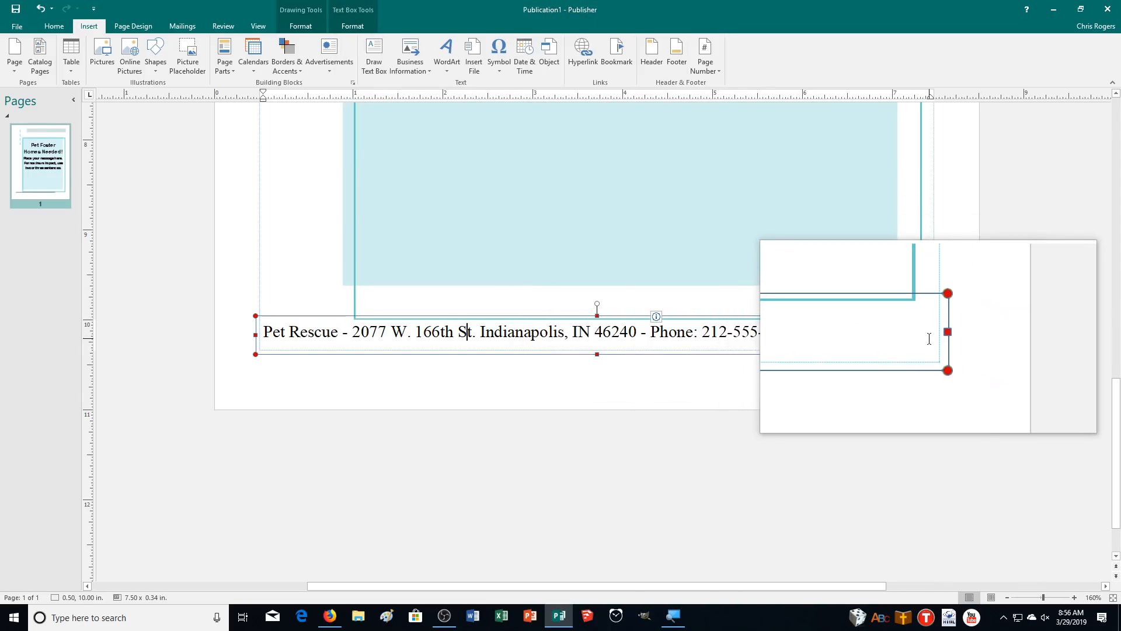
left_click(852, 339)
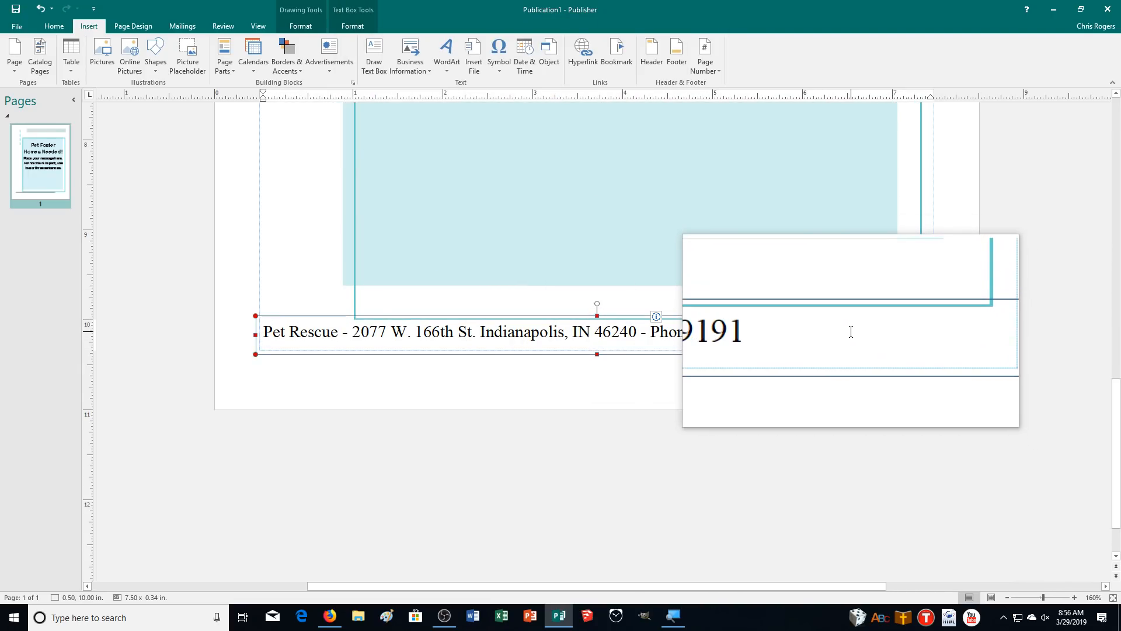
left_click_drag(940, 333, 965, 335)
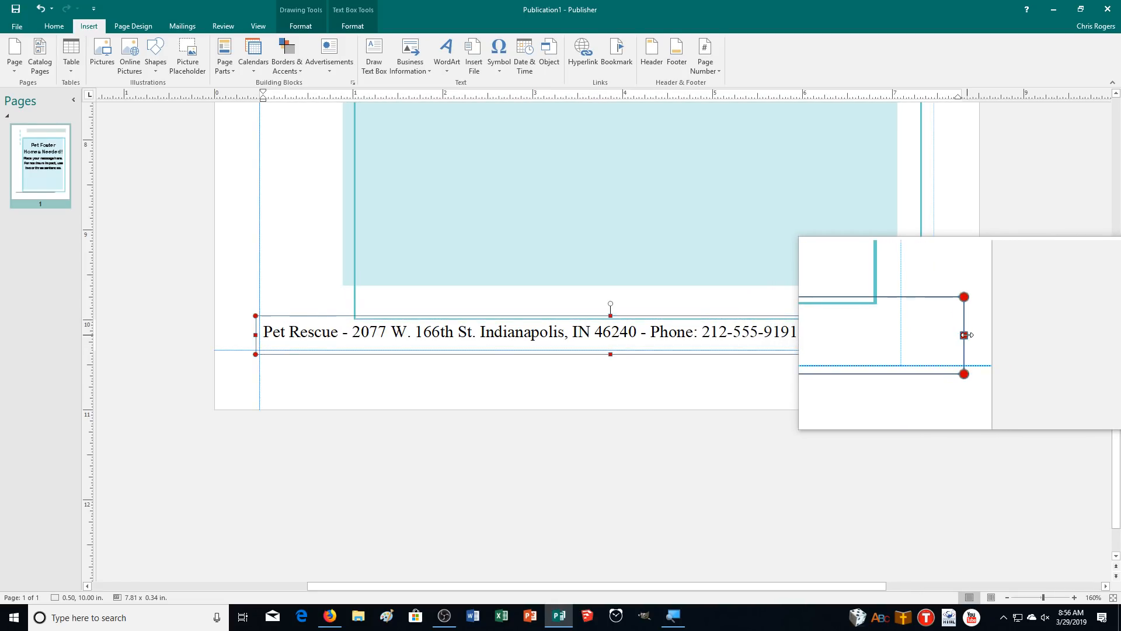
left_click_drag(258, 334, 213, 335)
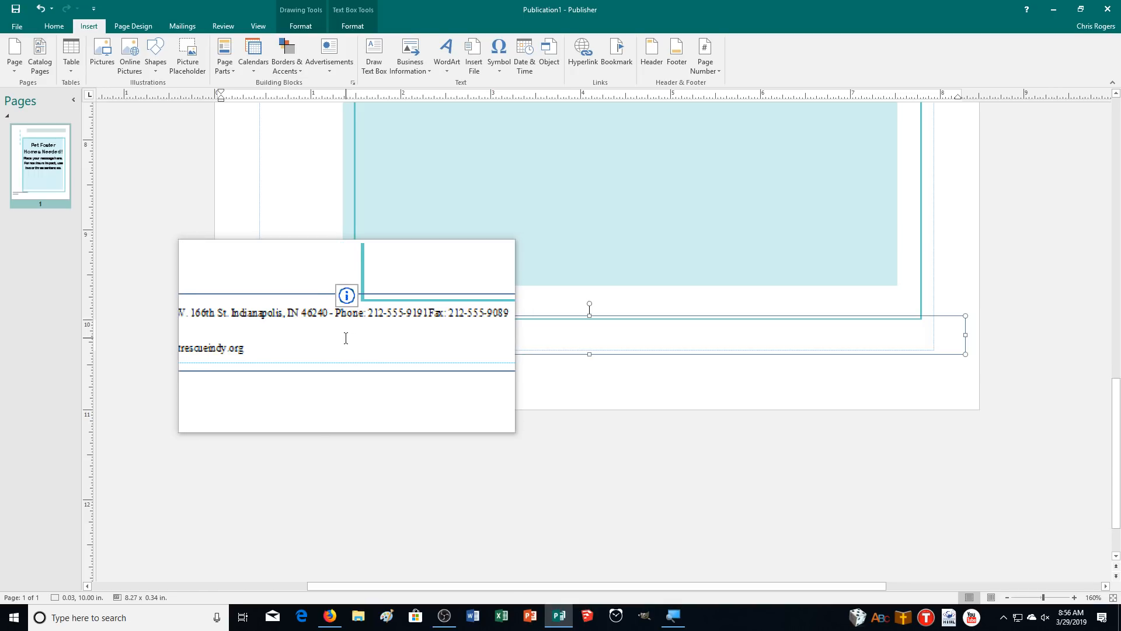
Change the footer's autofit setting and narrow the box from the right to 7.97 in wide
right_click(288, 338)
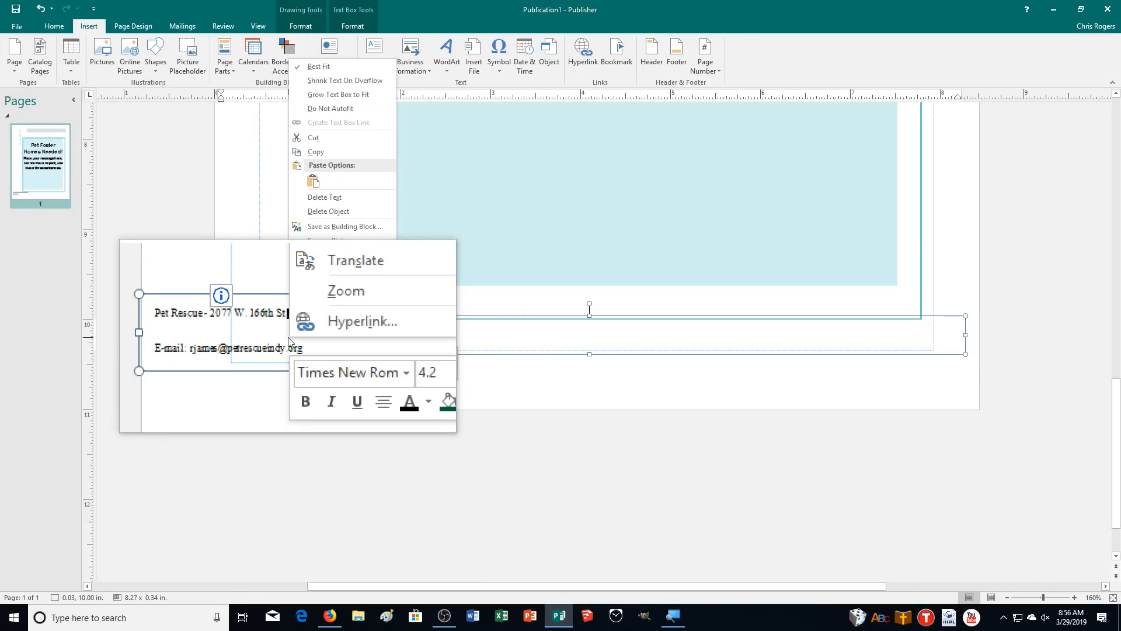
left_click(328, 69)
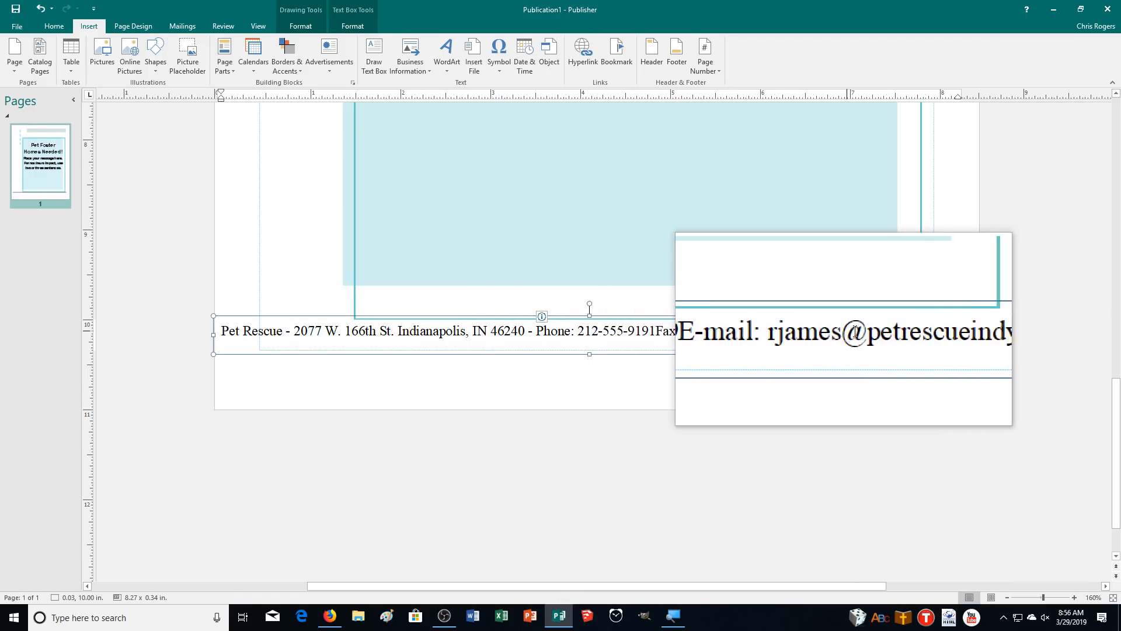
right_click(953, 332)
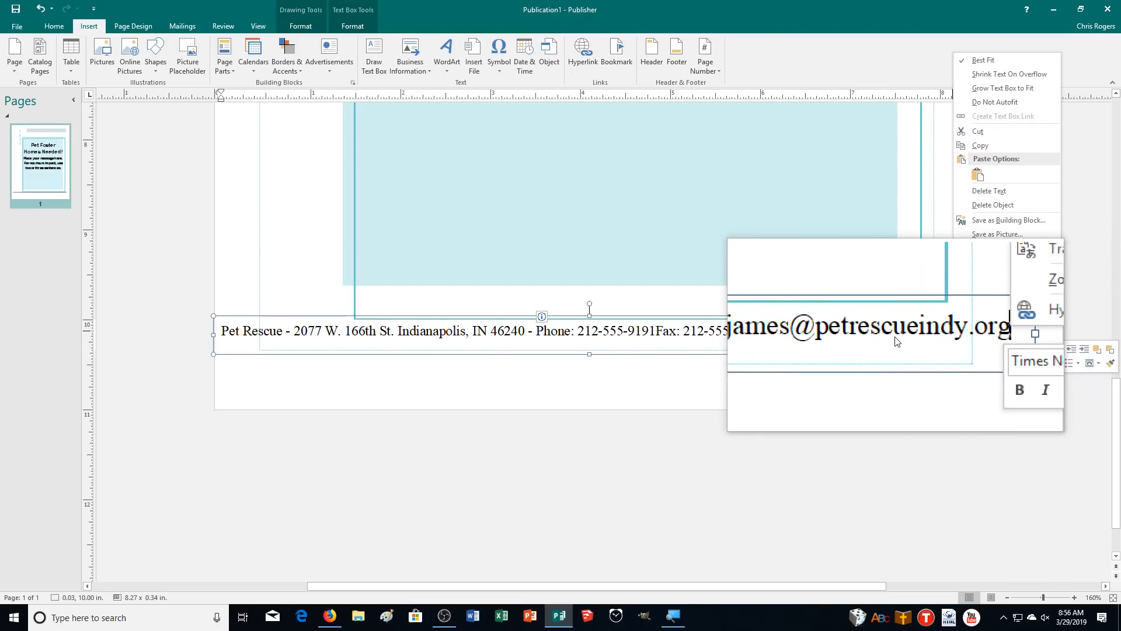
key("Escape")
left_click_drag(966, 333, 938, 334)
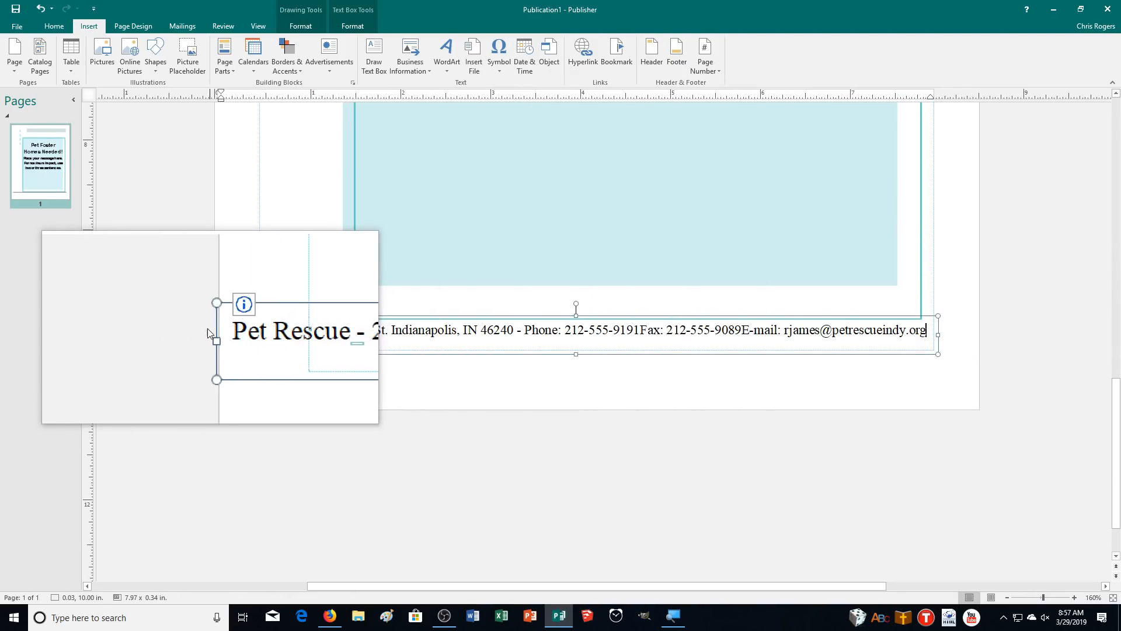
Pull the footer's left edge back to the margin, delete the fax number and fix spacing before 'E-mail'
left_click_drag(214, 335, 255, 335)
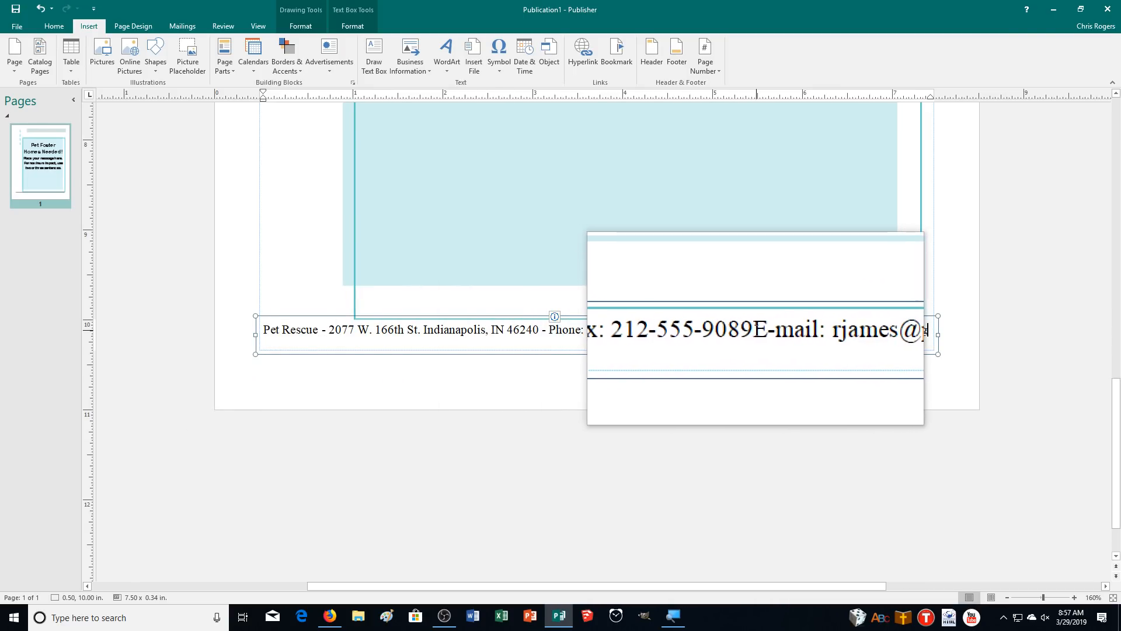
left_click_drag(756, 330, 678, 333)
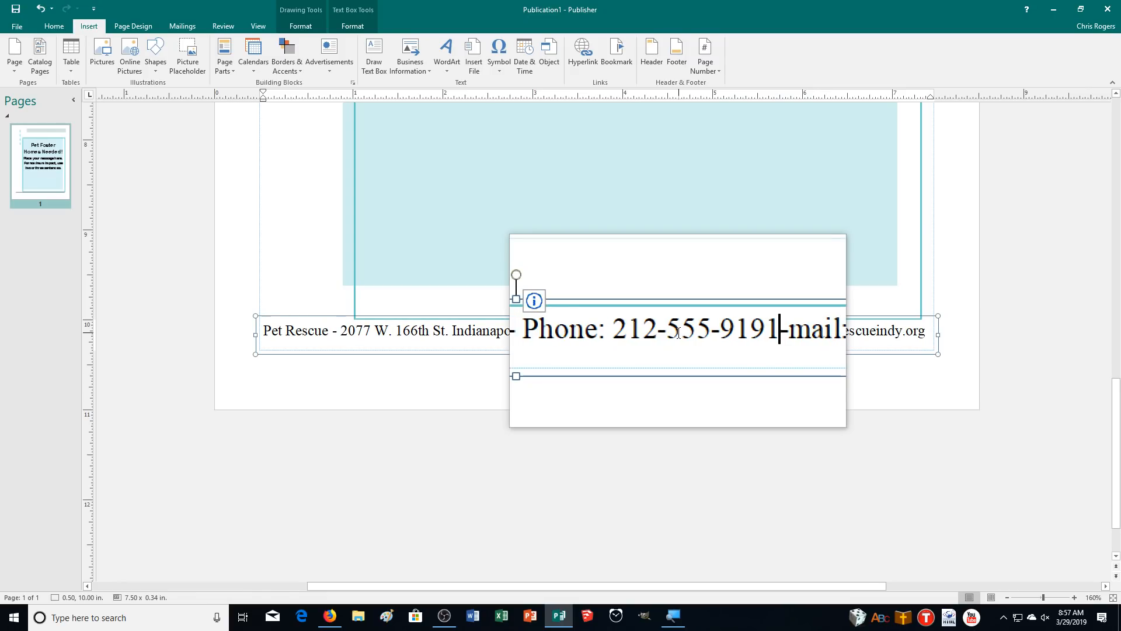
left_click(741, 331)
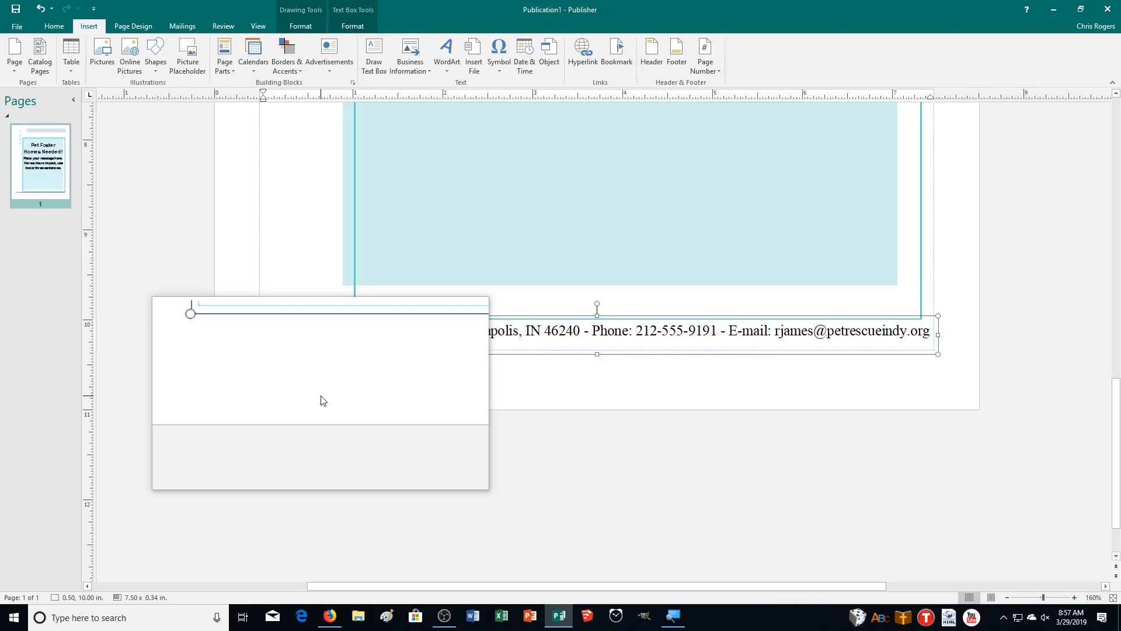
left_click_drag(322, 397, 627, 450)
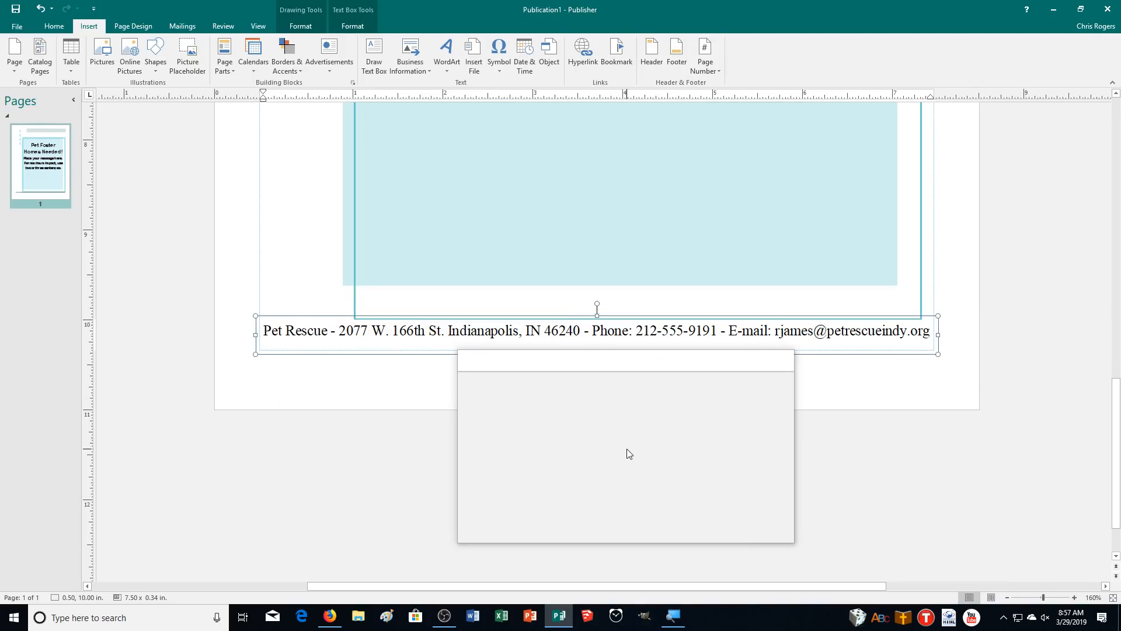
Run the F7 spelling check through the rest of the publication, then zoom out to the headline
key("F7")
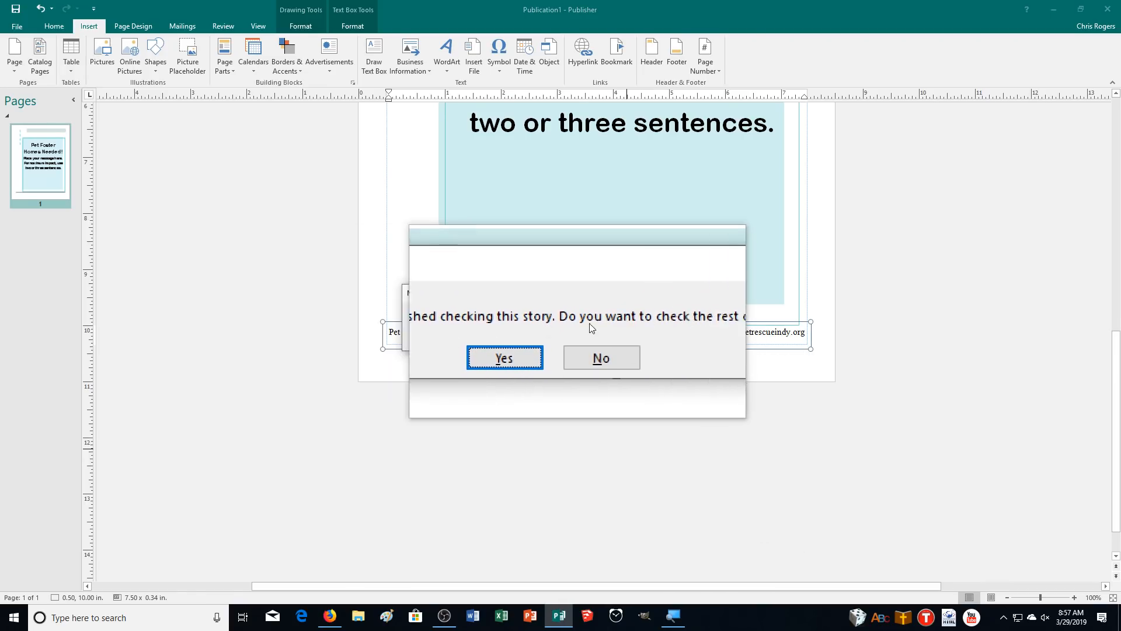
left_click(550, 340)
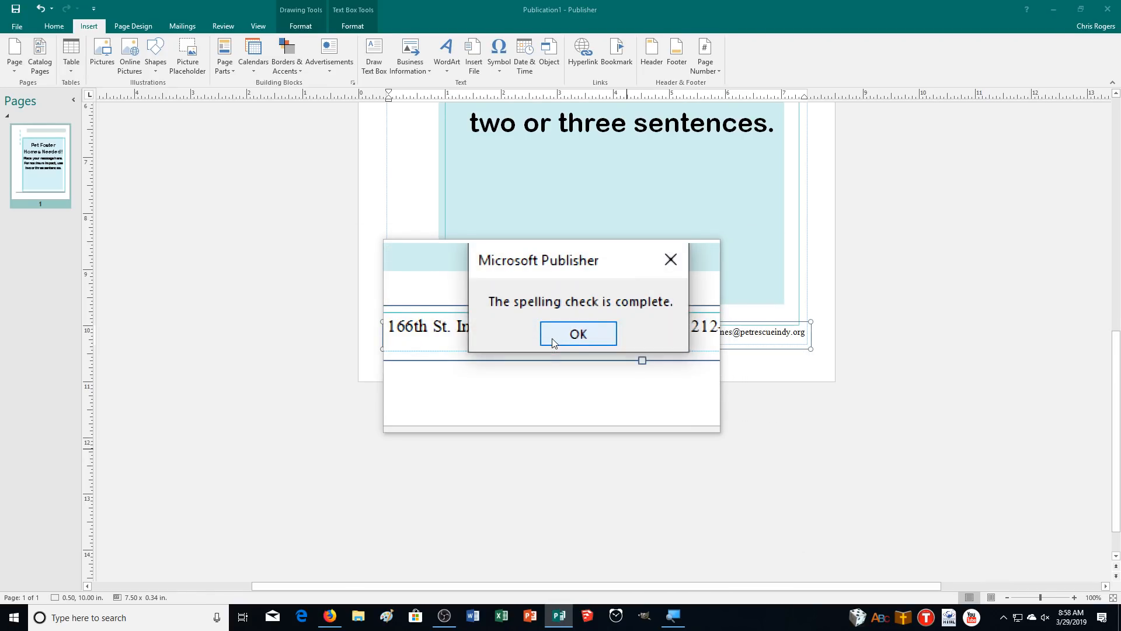
left_click(552, 338)
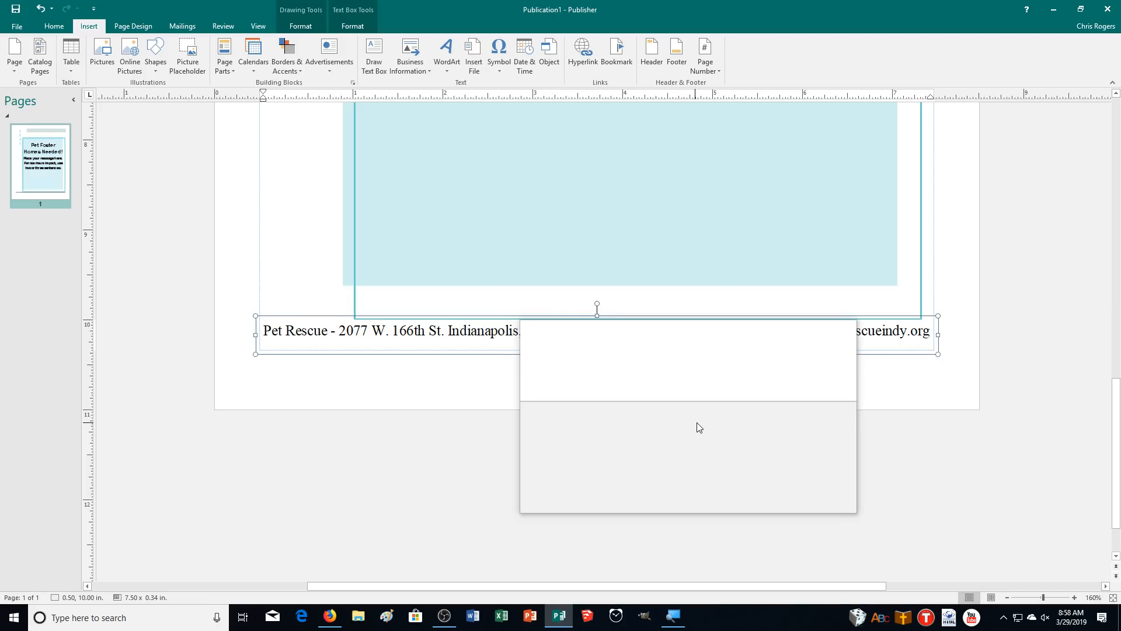
scroll(783, 453, "up", 3)
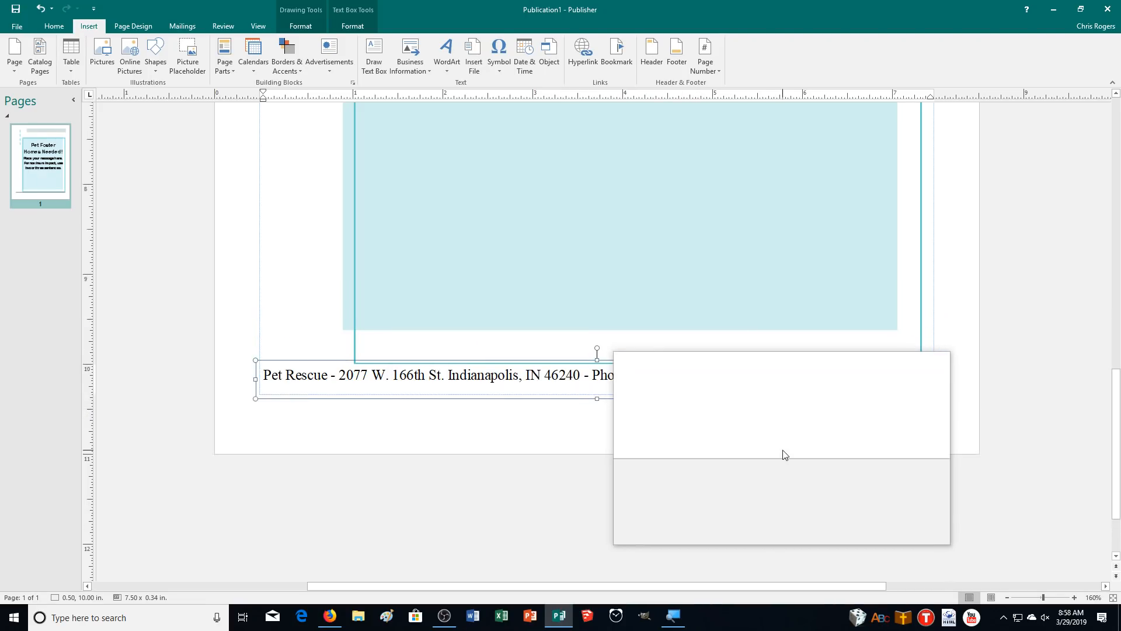
left_click(1007, 598)
left_click(1007, 598)
left_click(1007, 598)
left_click(1006, 598)
left_click(1007, 598)
scroll(876, 483, "up", 3)
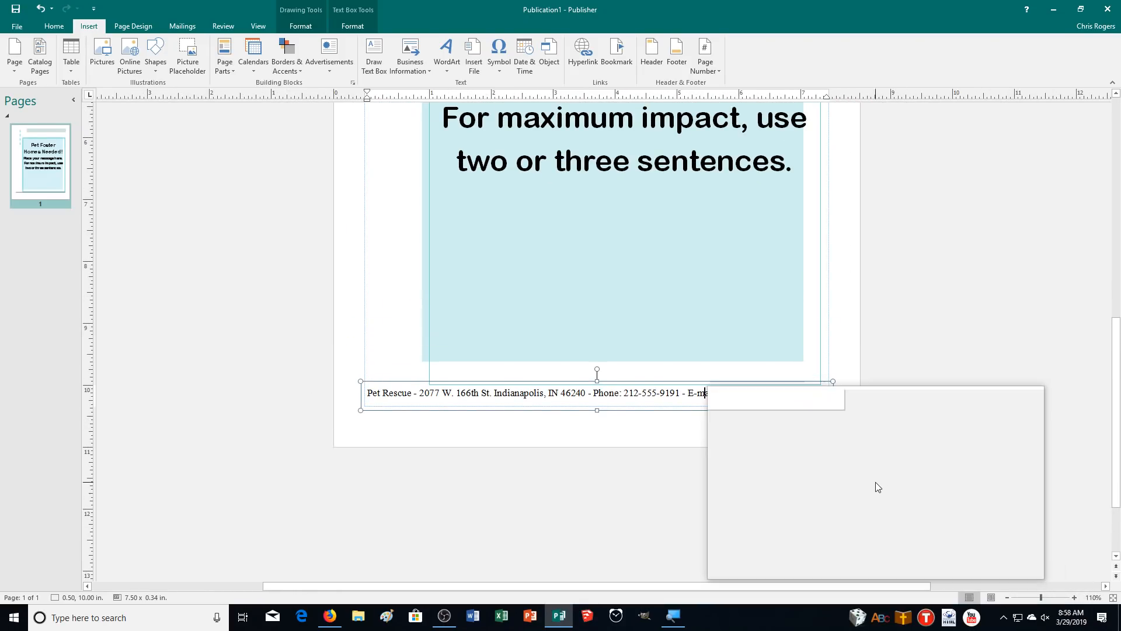
scroll(875, 485, "up", 5)
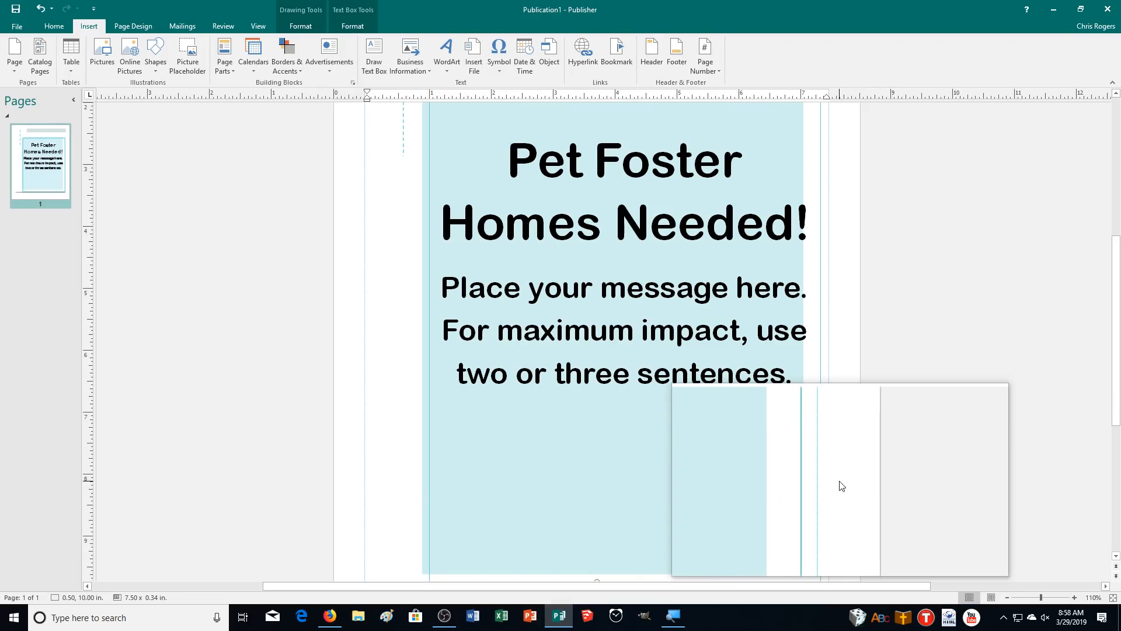
Replace the placeholder with the stipend message and begin the 'If you would like more information' contact paragraph
left_click(665, 351)
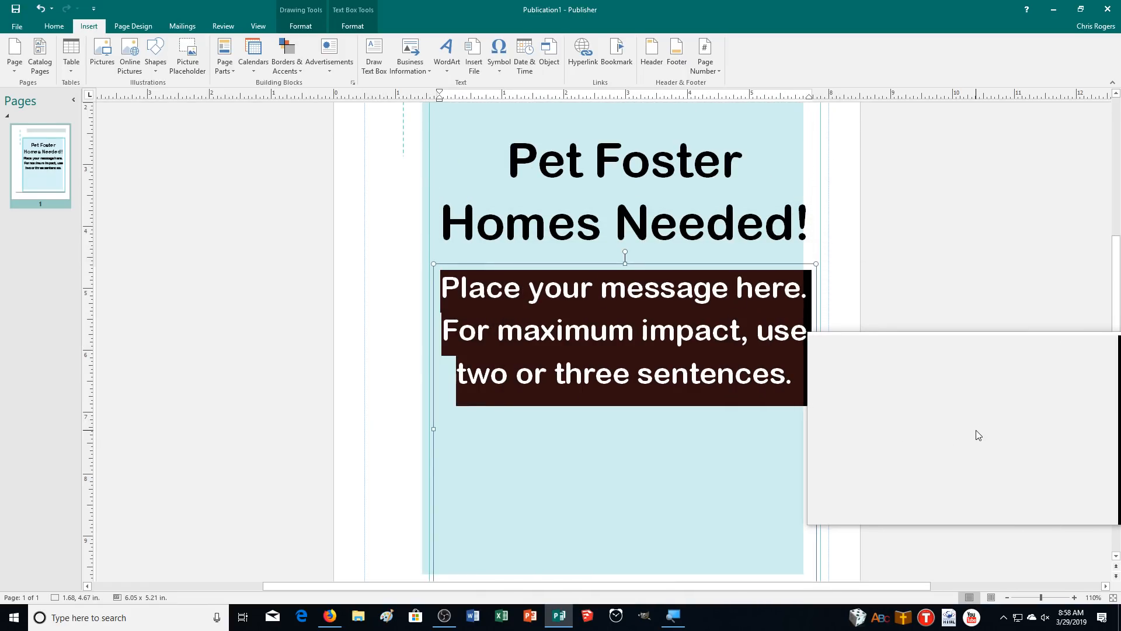
type("Pet Rescue has dozens of")
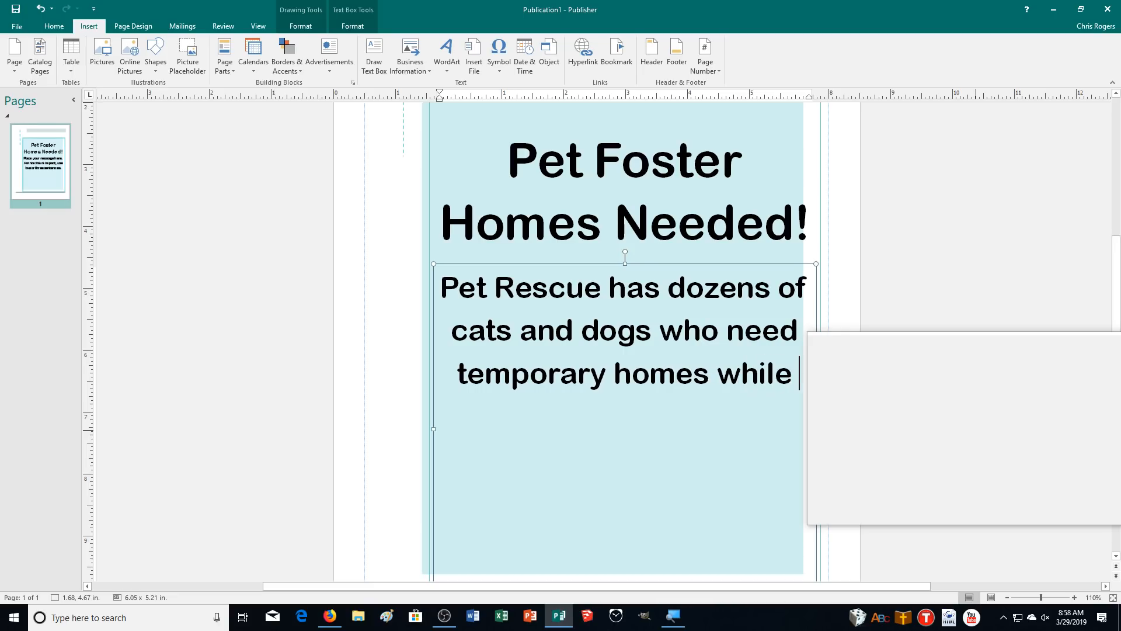
type("permanent ones. Foster")
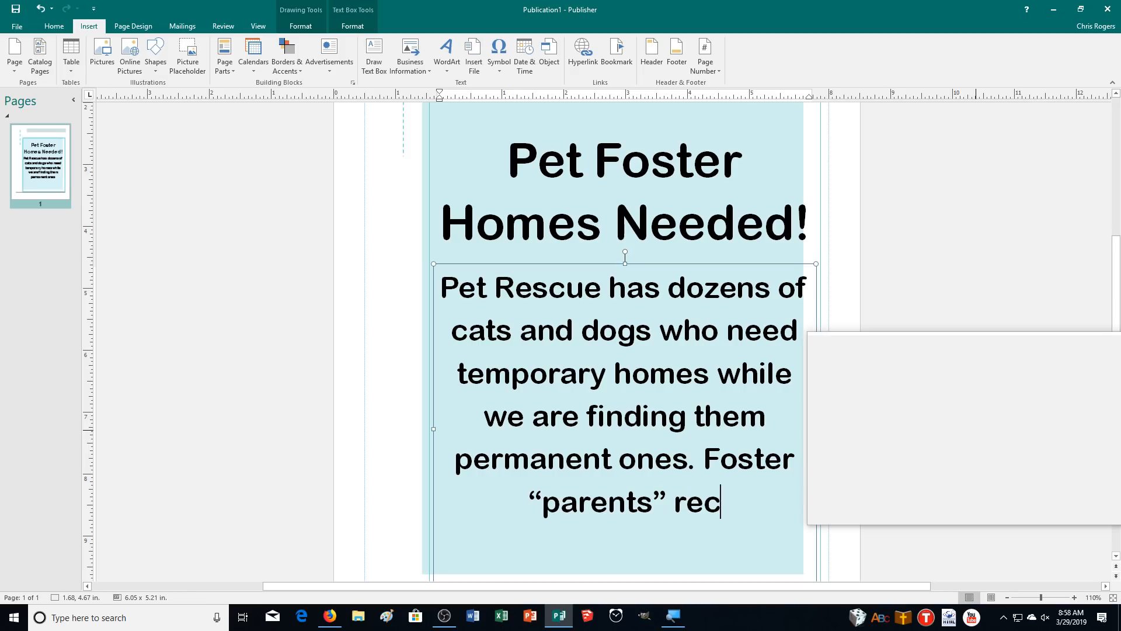
type("eek")
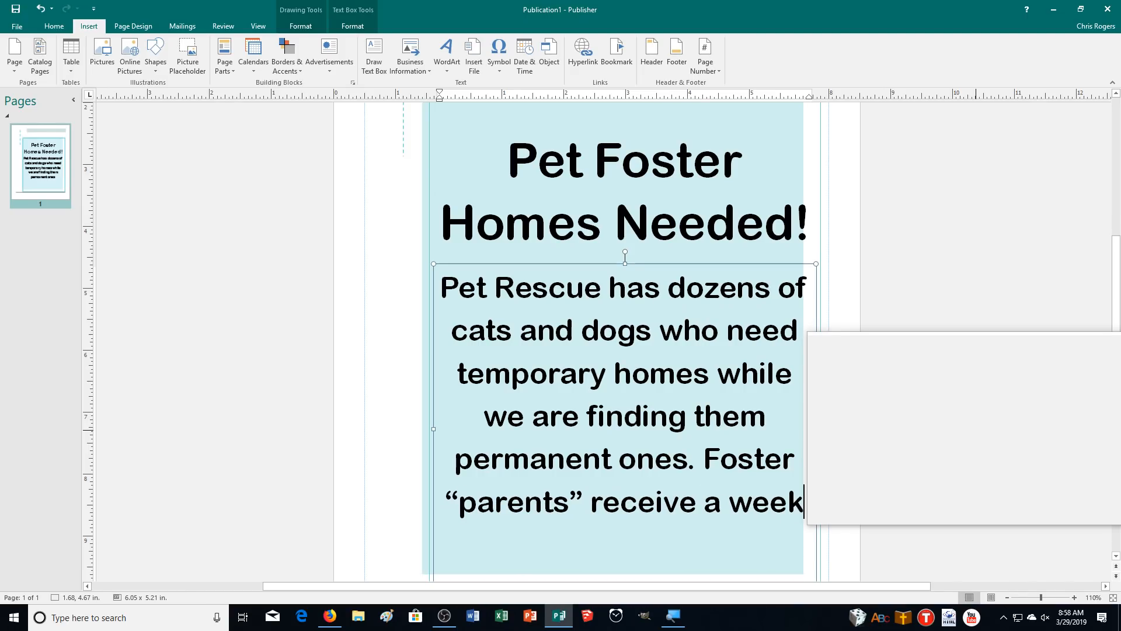
type("ly pet care stip")
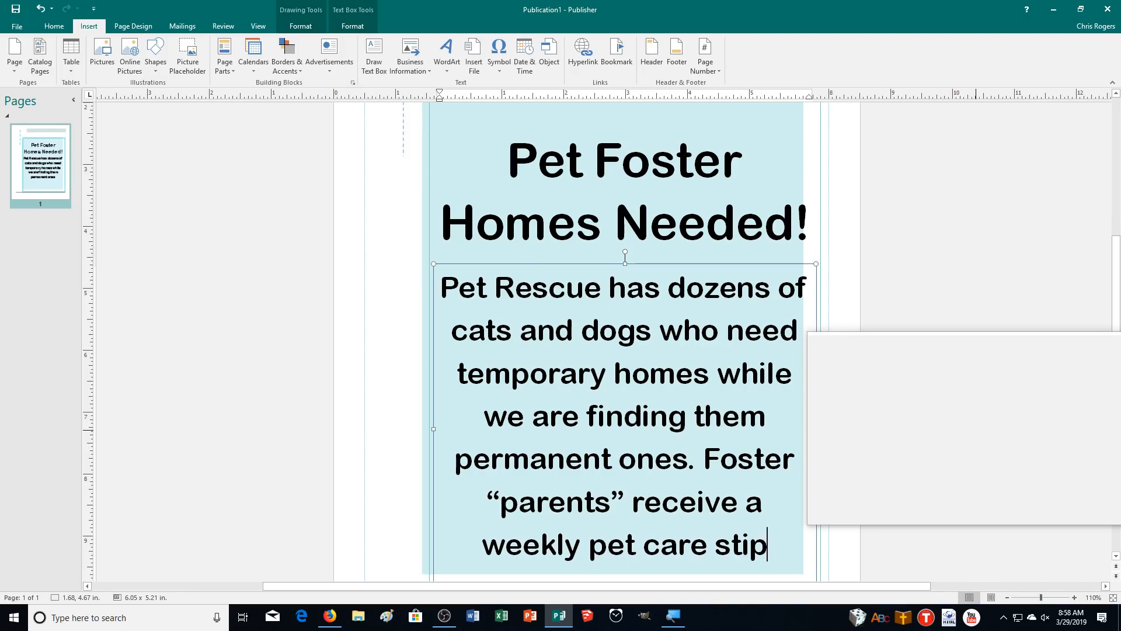
type("end and are eligible for monthly dr")
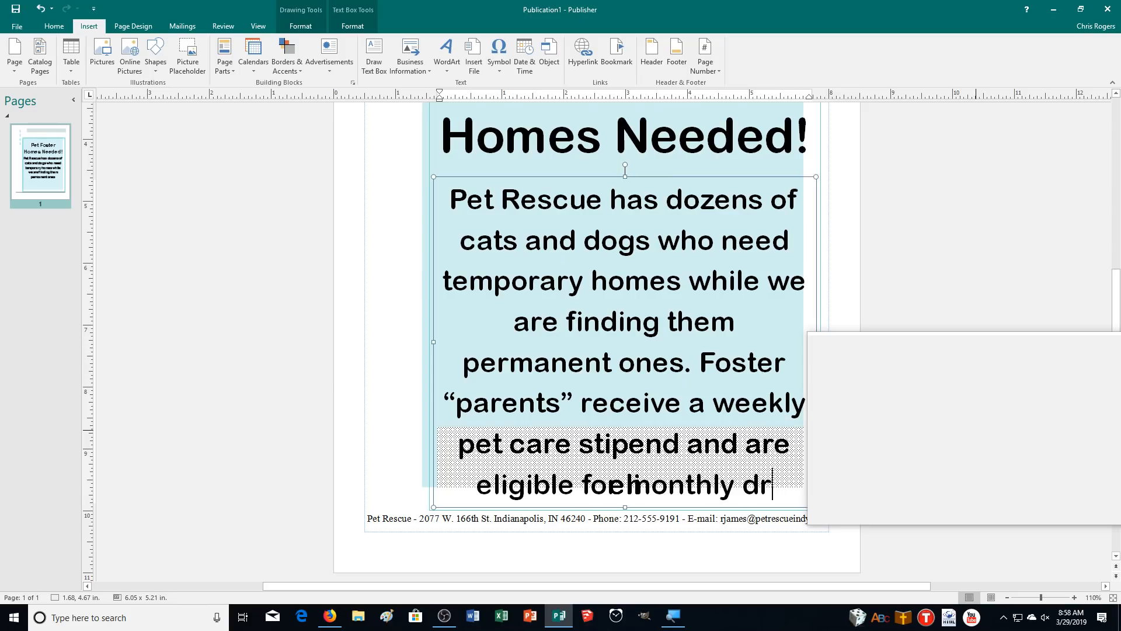
type("awswin")
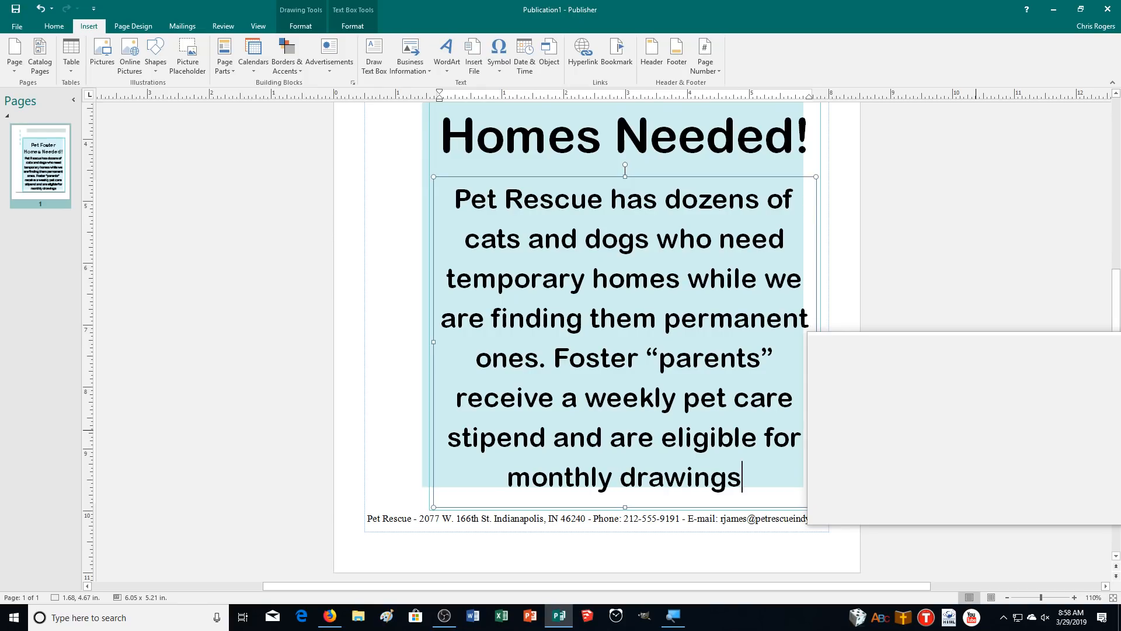
type("s.")
key("Return")
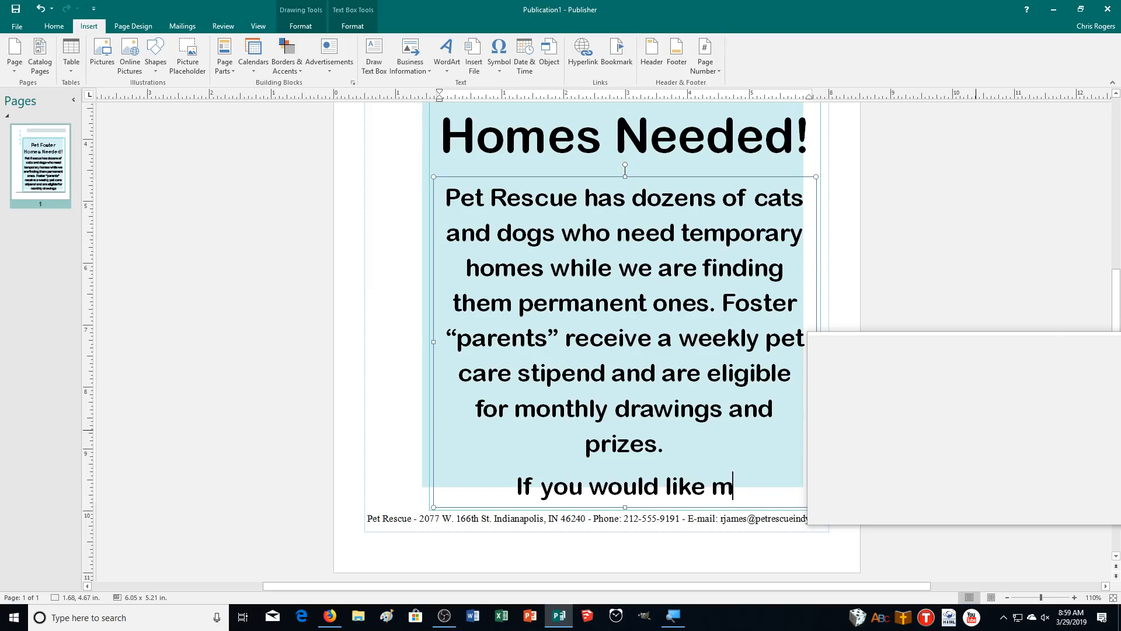
type("If you would like more inform")
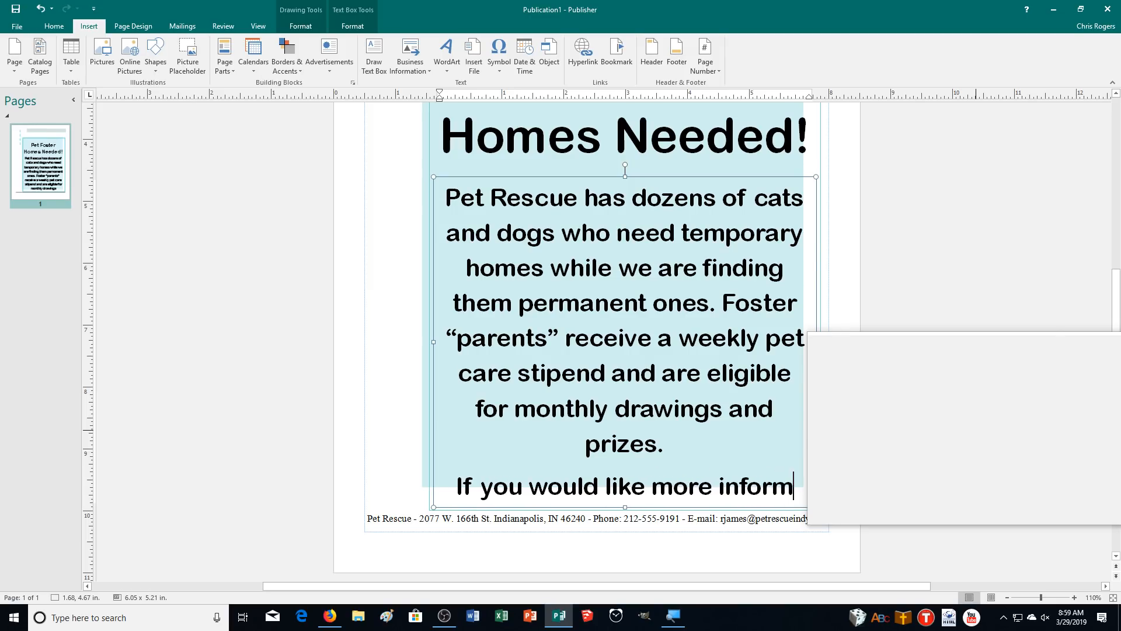
type("ation about the fost")
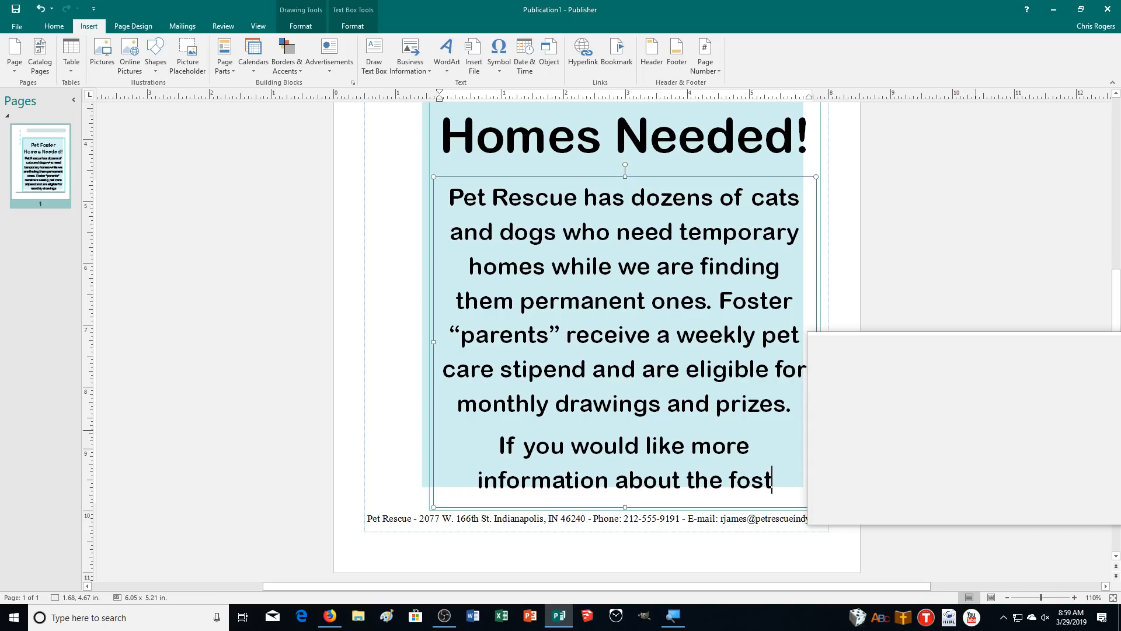
type("er care program, please")
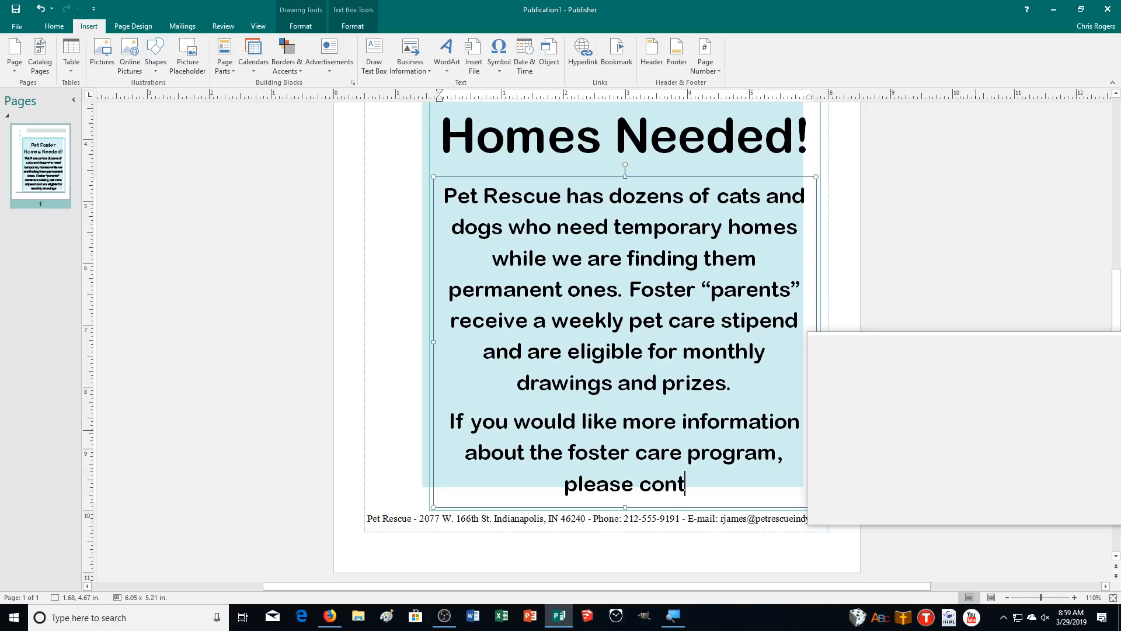
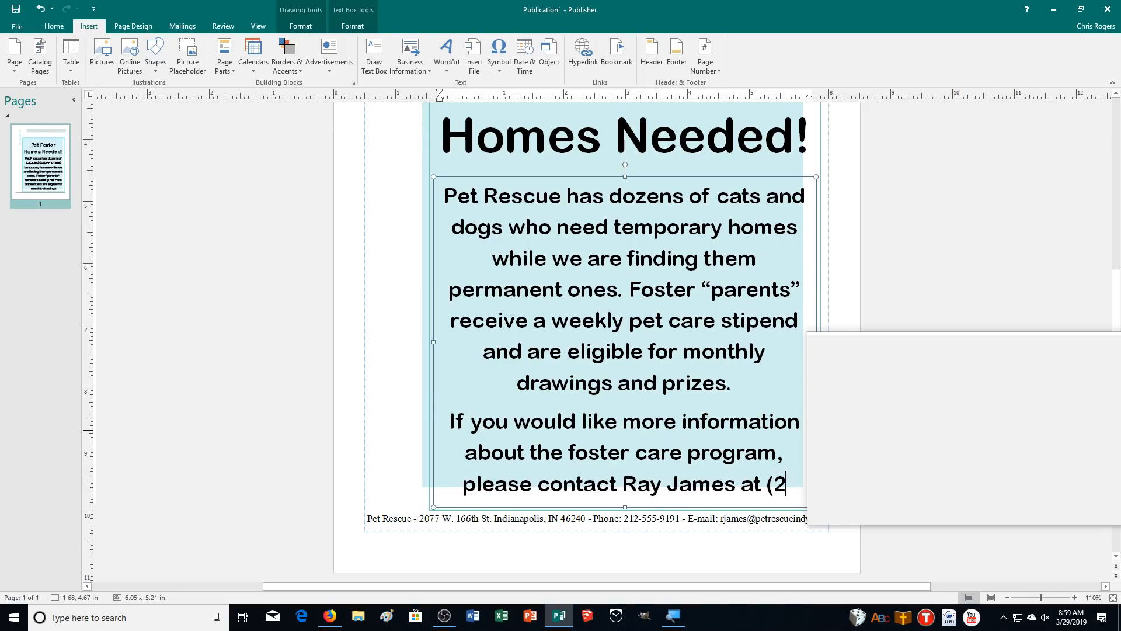
type("12) 555-9191.")
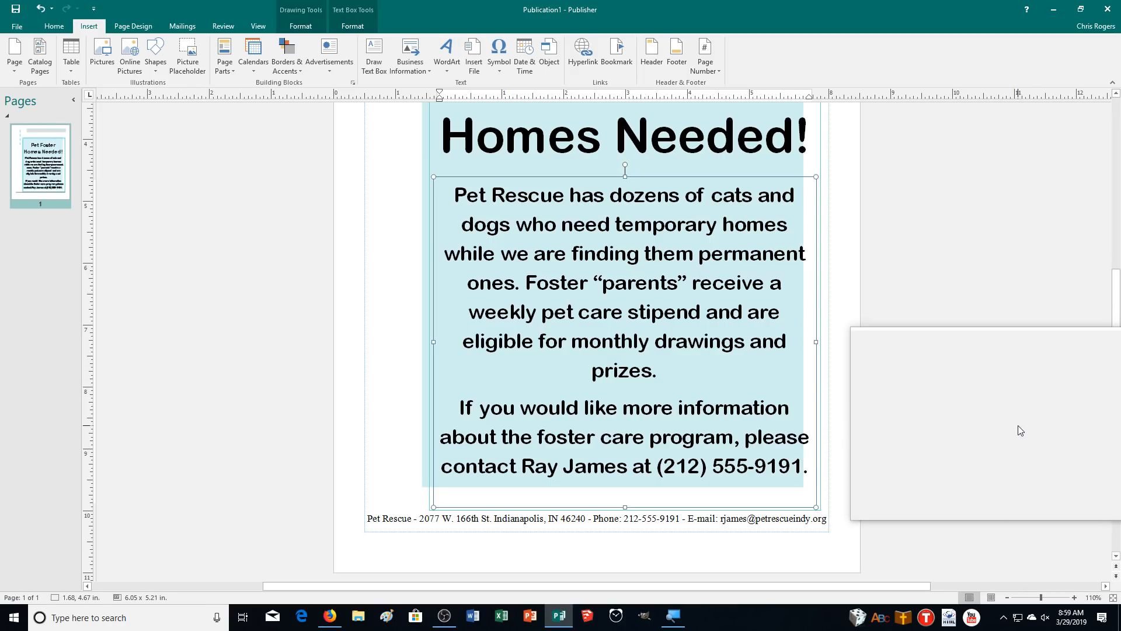
Shrink the body text box slightly from its bottom-right corner
scroll(1002, 414, "up", 2)
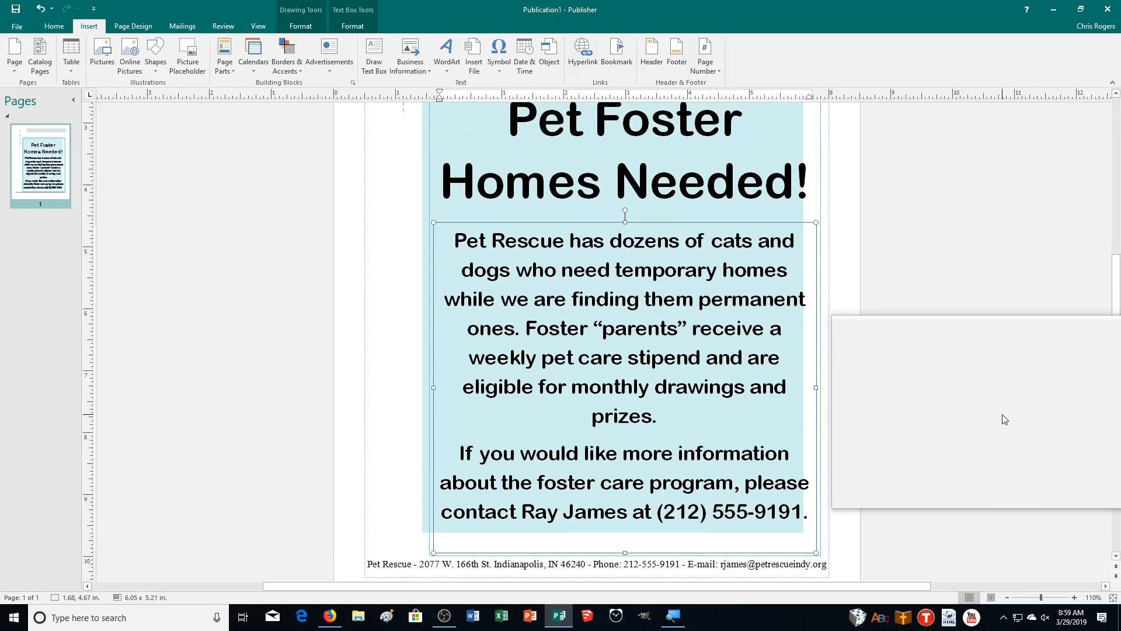
scroll(1002, 414, "up", 1)
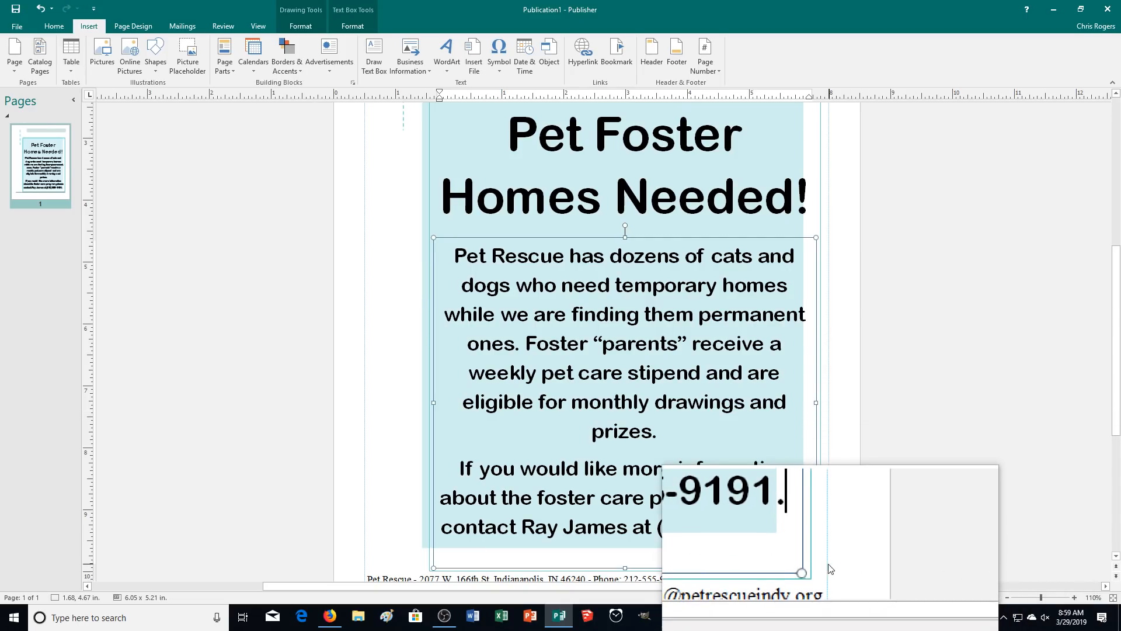
left_click_drag(816, 568, 805, 552)
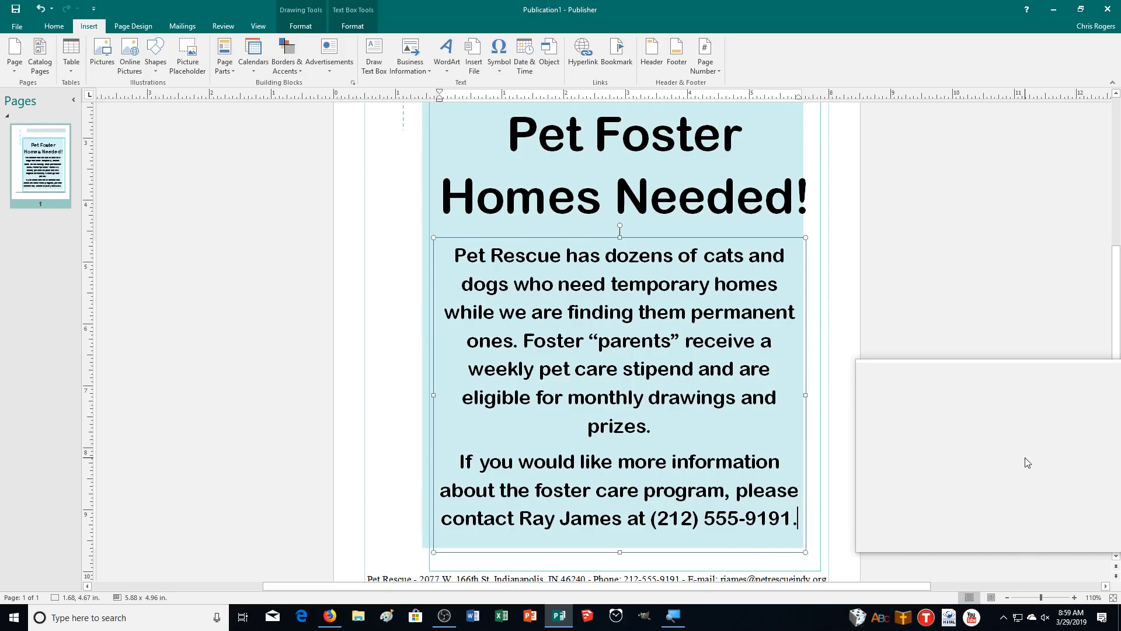
scroll(1025, 458, "down", 1)
scroll(1024, 458, "up", 2)
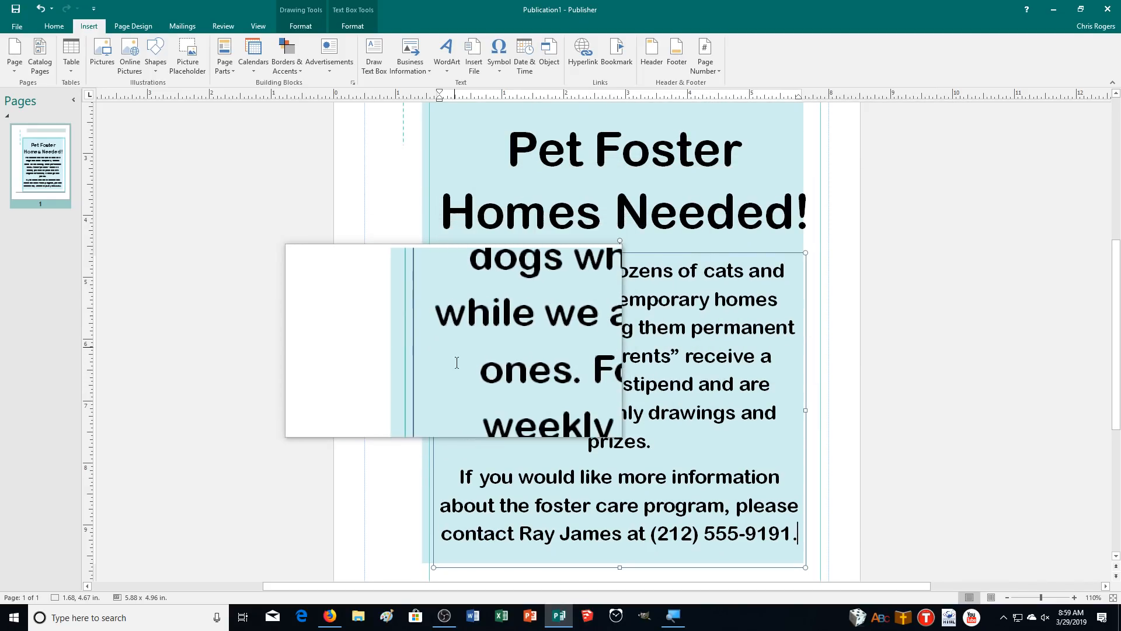
scroll(560, 416, "up", 1)
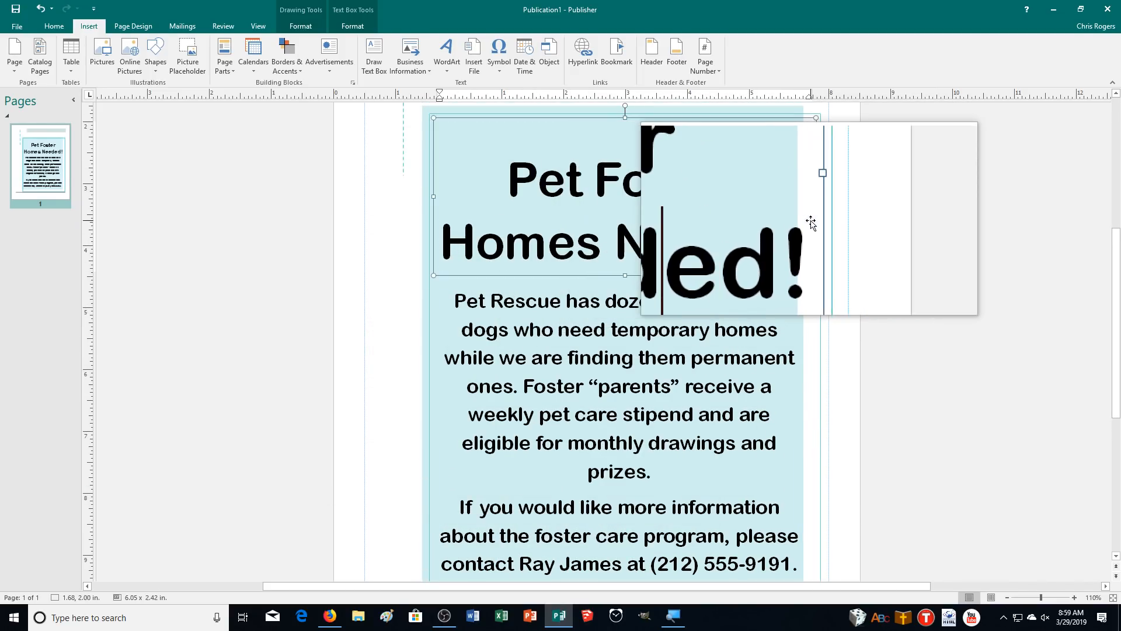
Narrow the title box's right edge to match the body text width
left_click(809, 198)
left_click_drag(811, 197, 806, 197)
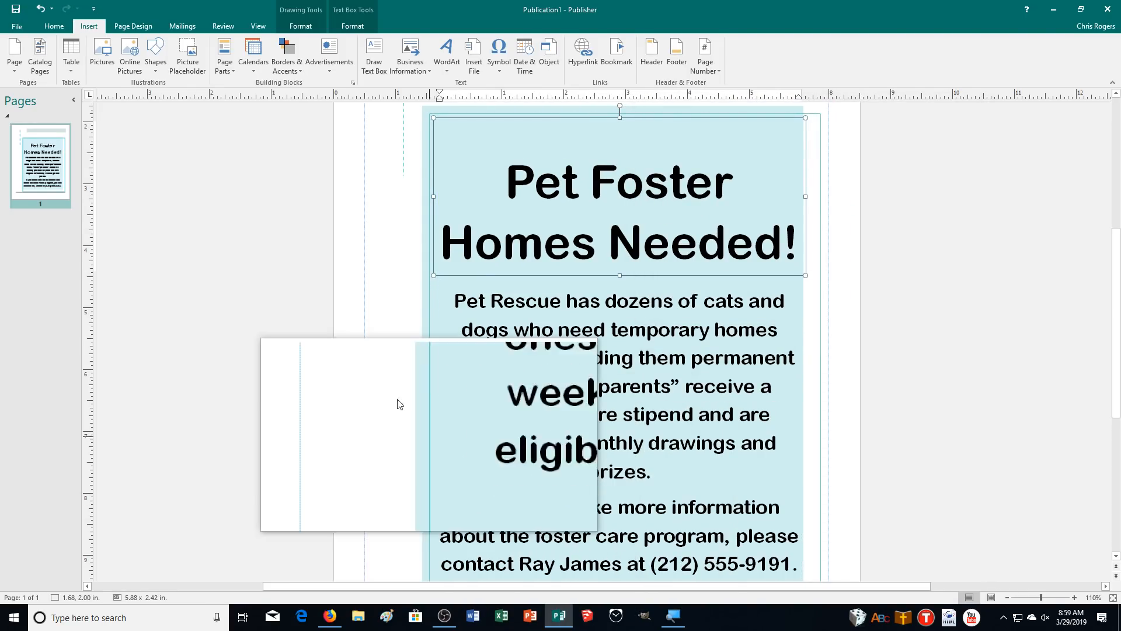
scroll(292, 269, "down", 1)
scroll(292, 268, "down", 1)
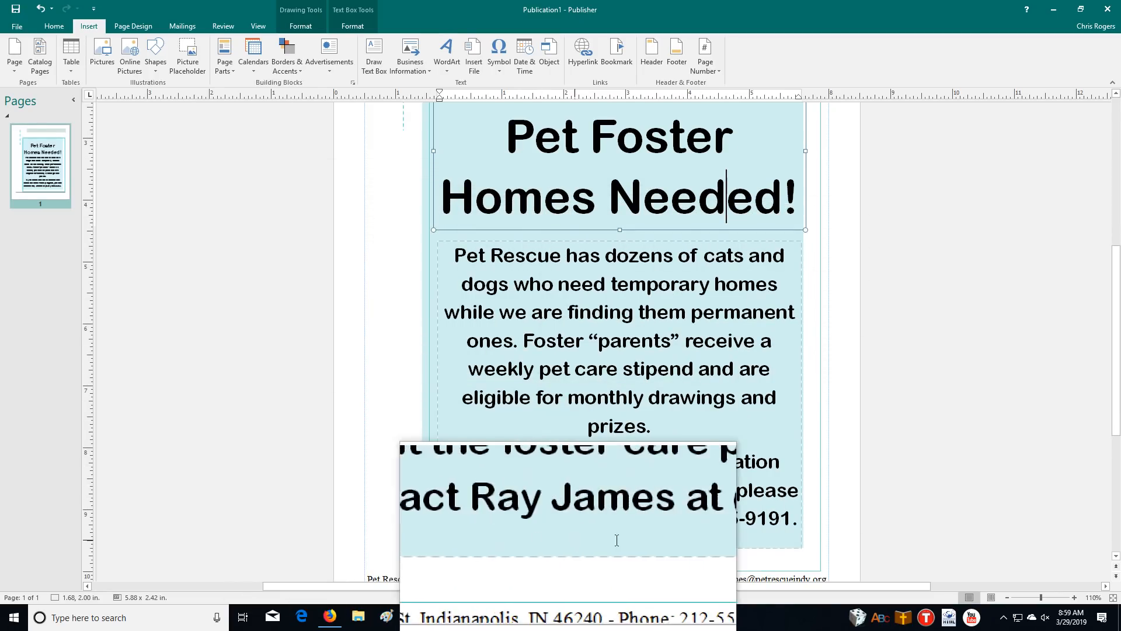
scroll(284, 337, "down", 1)
scroll(282, 331, "down", 3)
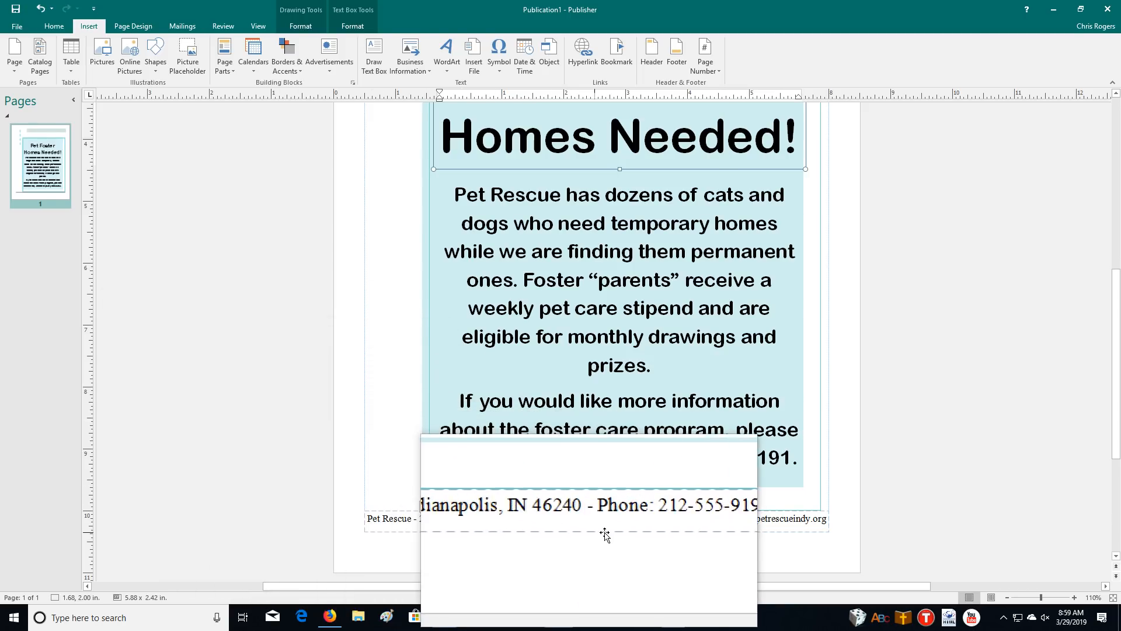
left_click(694, 521)
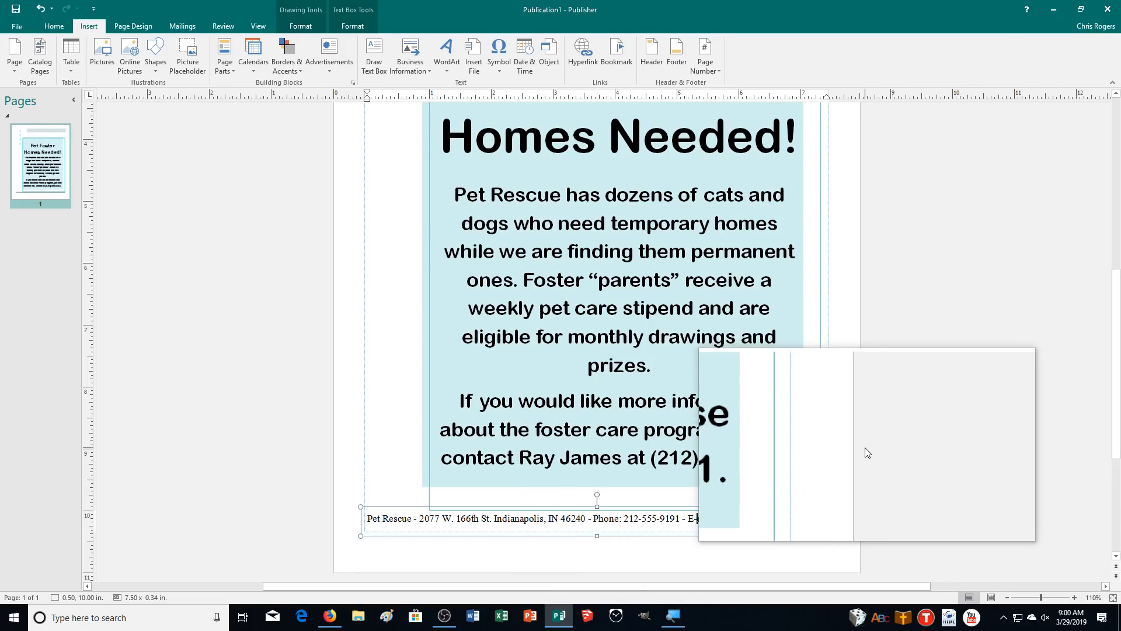
Save the untitled Publication1 into Documents\CADemonstration2 under the name 09FOSTER_MR
left_click(15, 8)
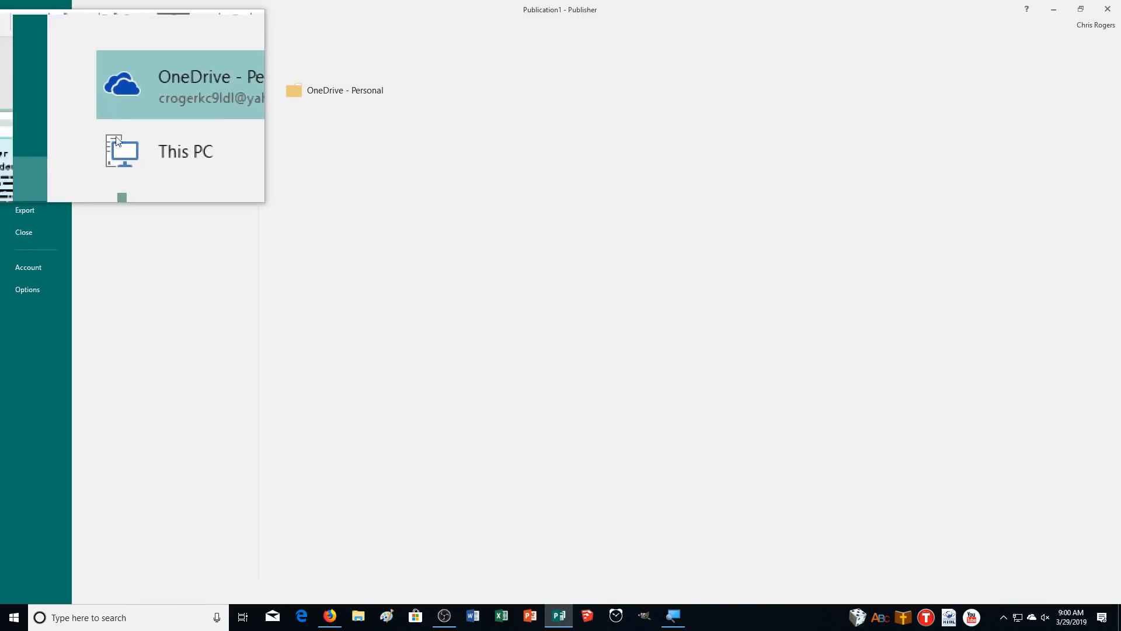
left_click(142, 182)
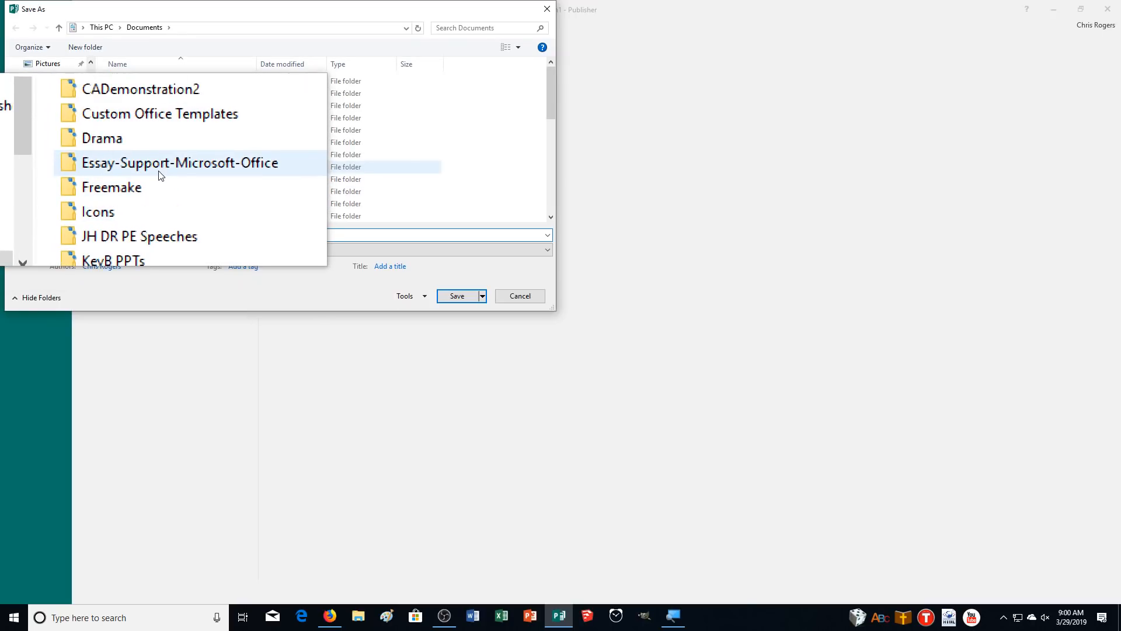
double_click(141, 131)
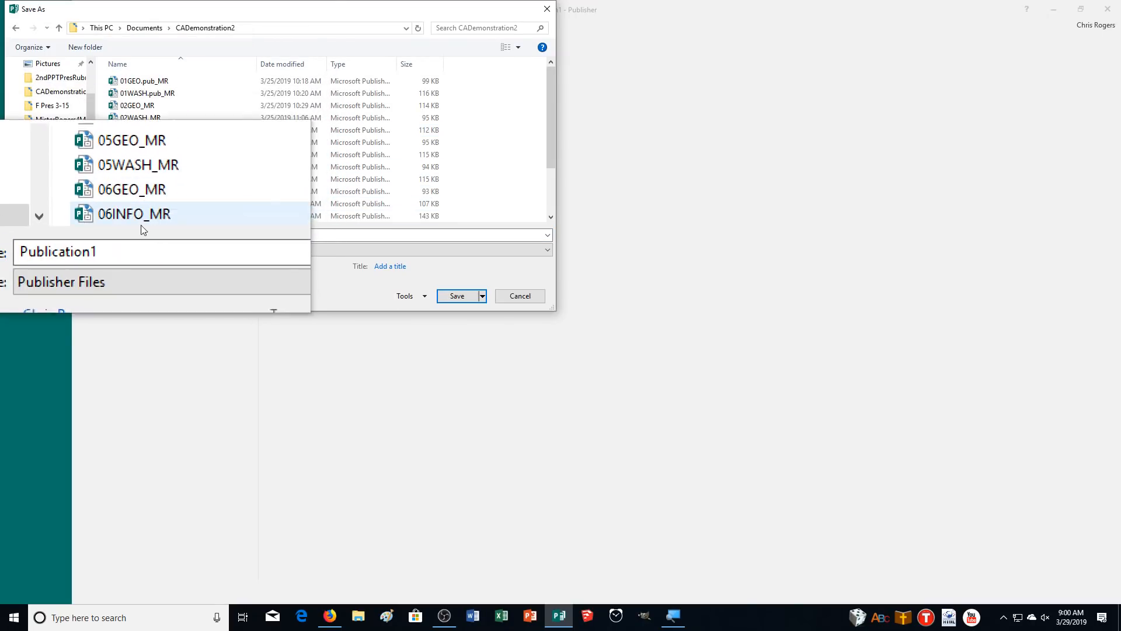
double_click(139, 235)
type("09FOSTER_MR")
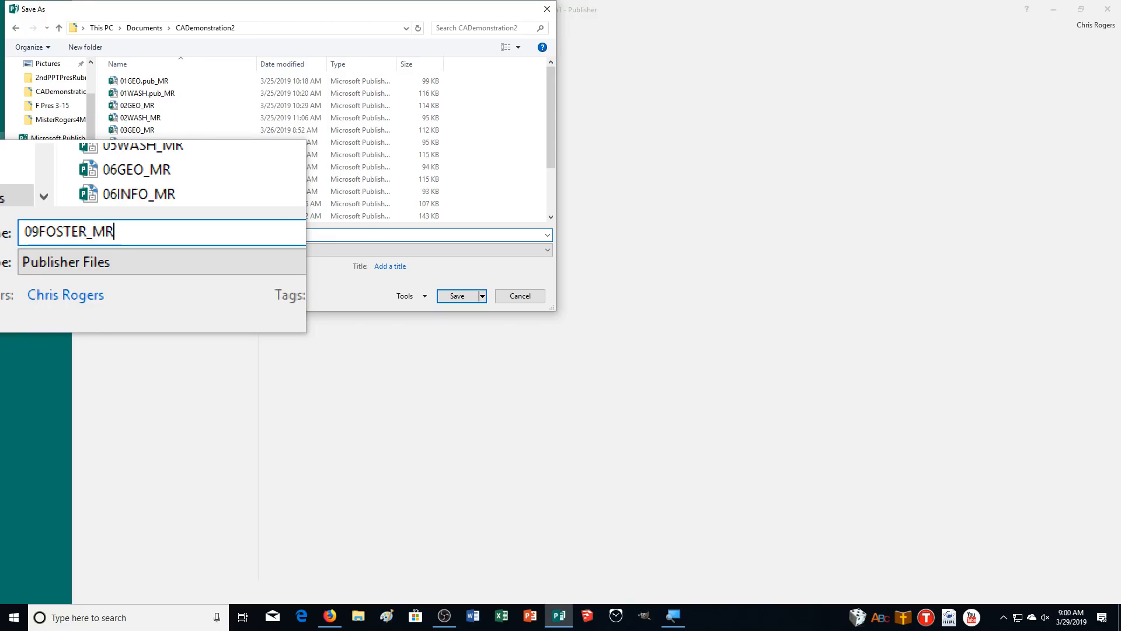
key("Return")
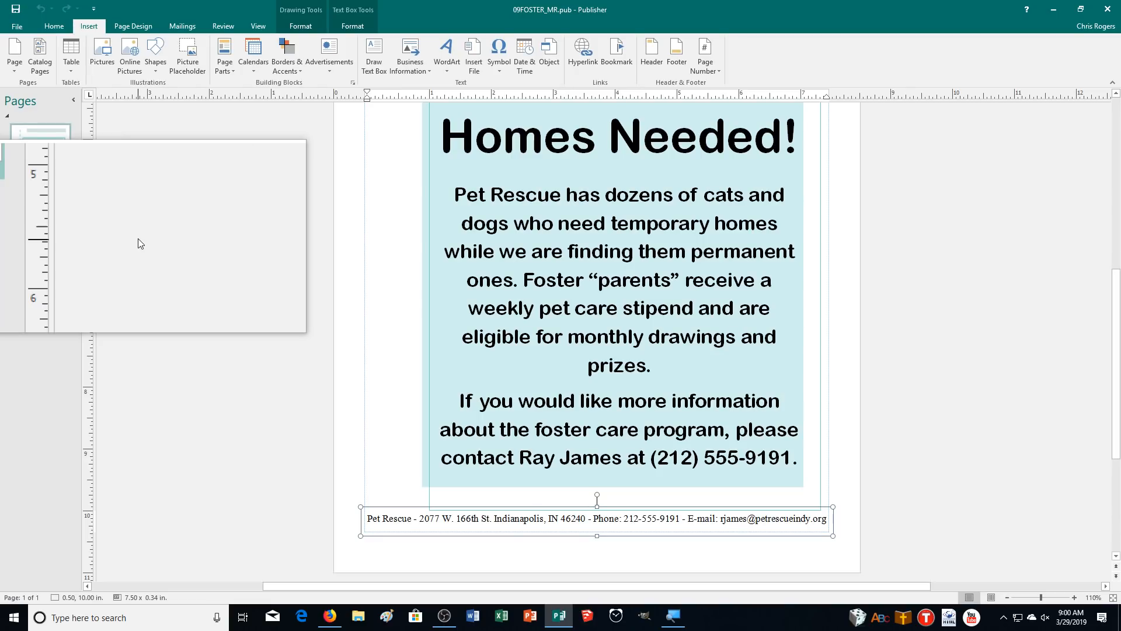
Print with Microsoft Print to PDF, naming the output file 09FOSTER_MR
key("ctrl+p")
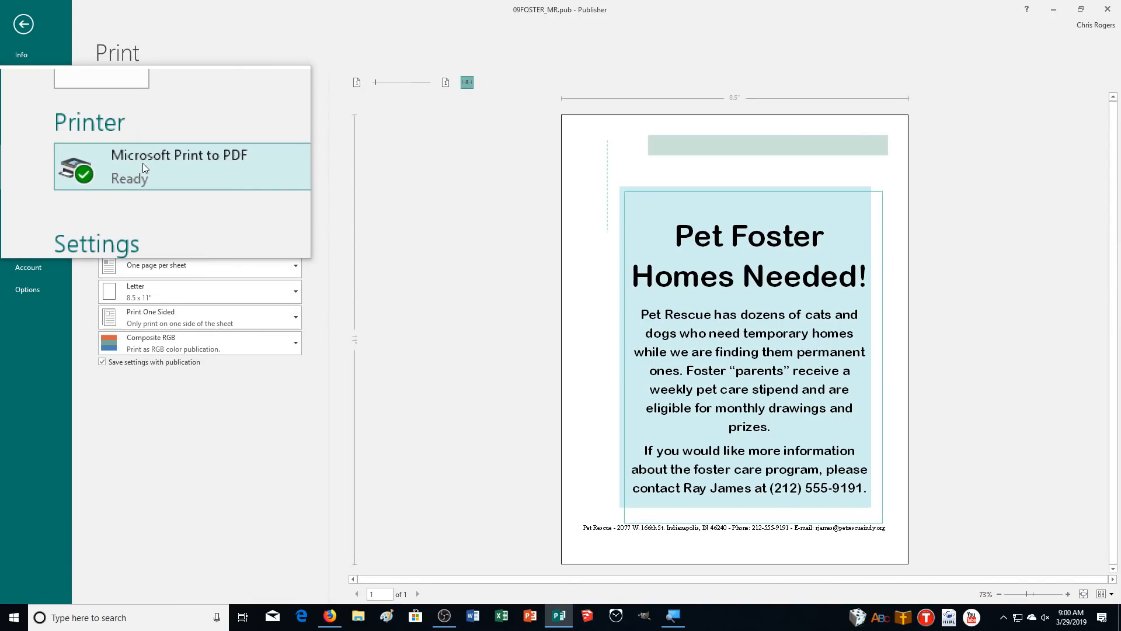
left_click(122, 108)
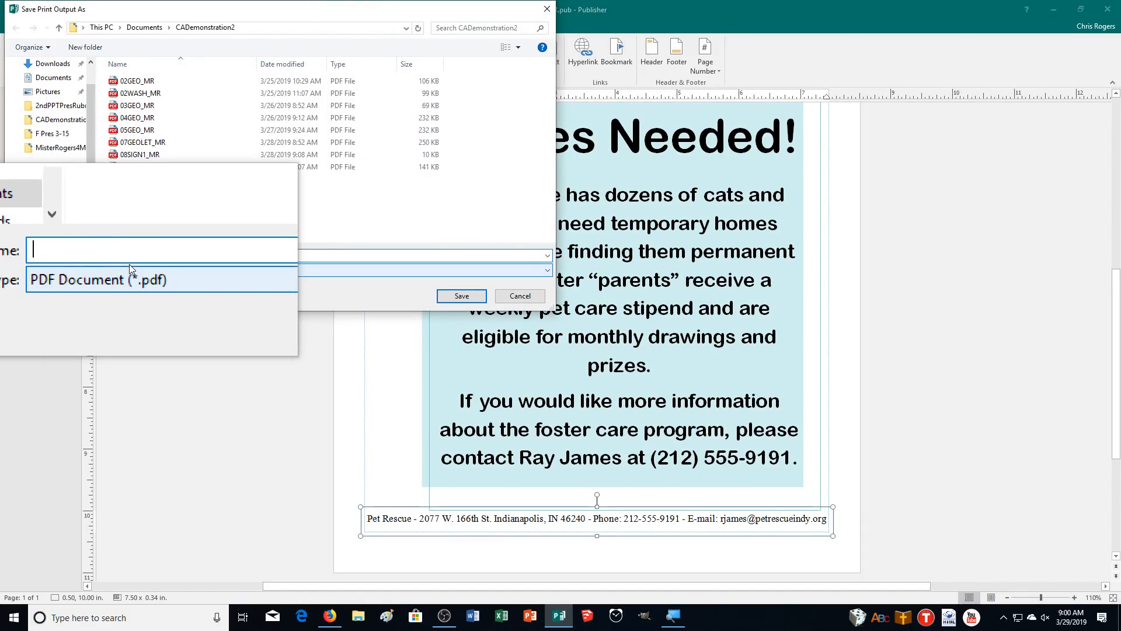
type("09")
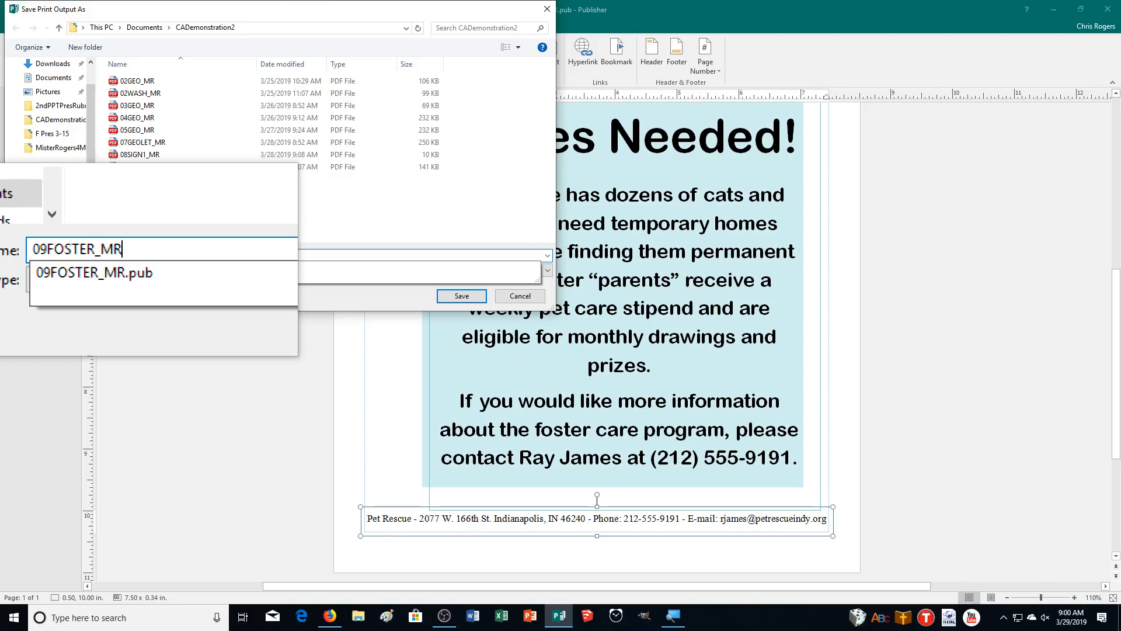
type("FOSTER_MR")
key("Return")
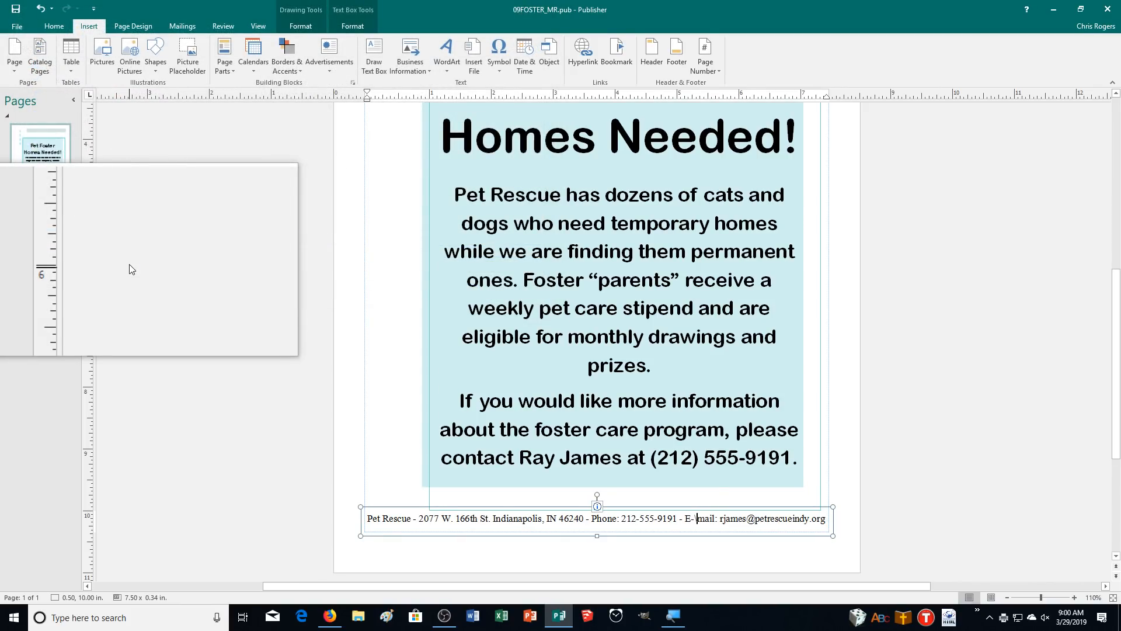